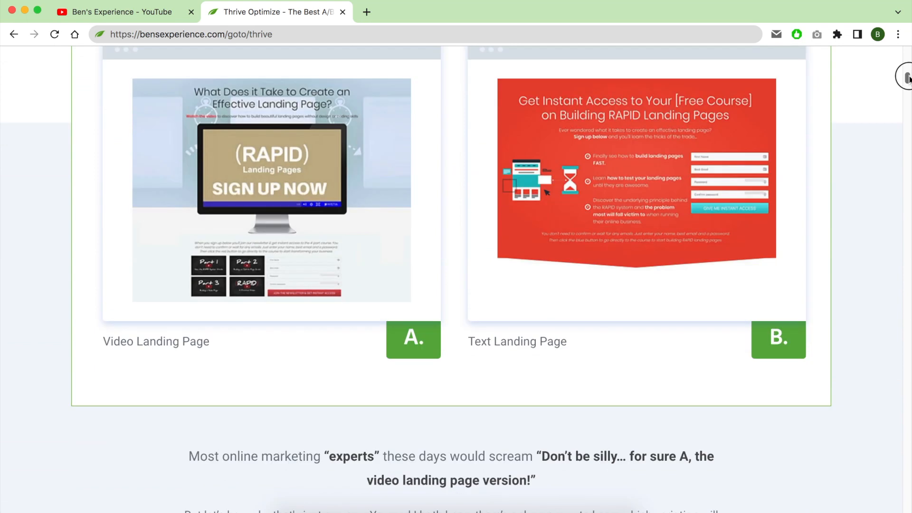
scroll(908, 77, "down", 15)
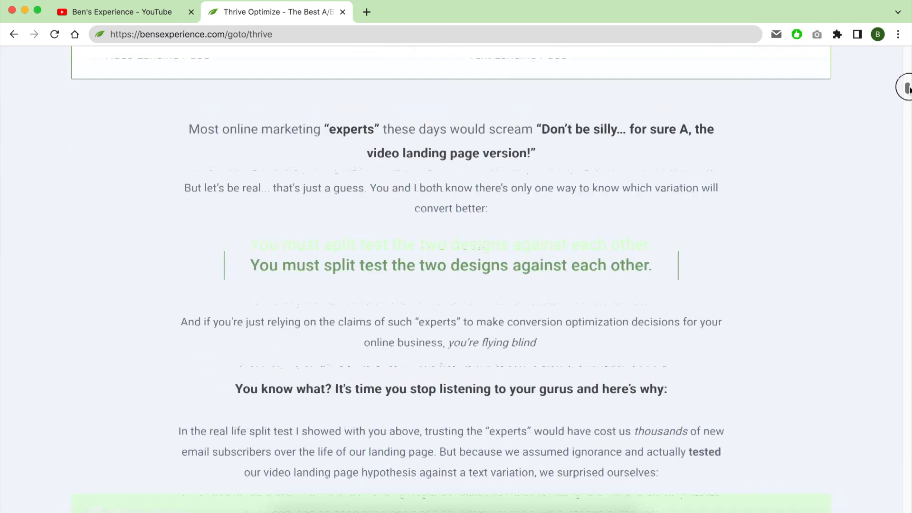
Read through the Thrive Optimize sales page's comparison of the video and text landing pages and the split-testing argument below it.
left_click_drag(908, 100, 908, 367)
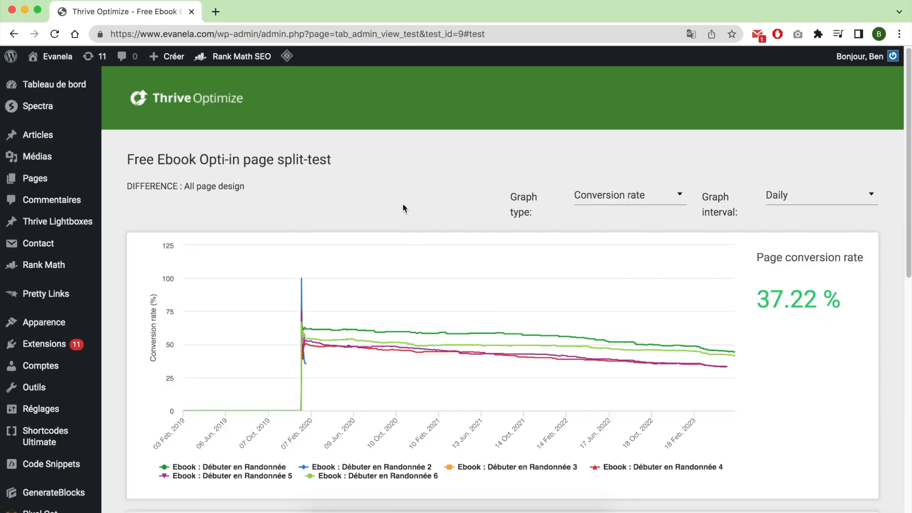
Examine the variation results table in the Free Ebook Opti-in page split-test report.
scroll(481, 342, "down", 5)
scroll(481, 340, "down", 3)
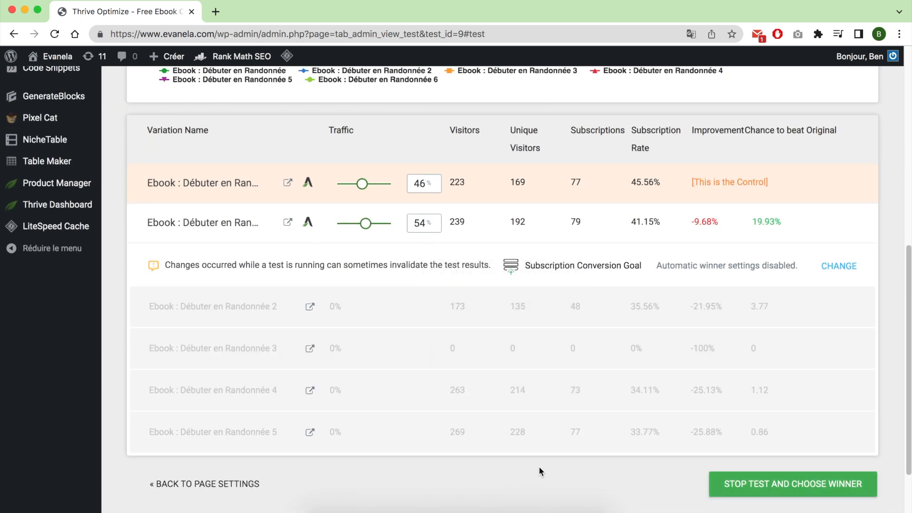
left_click_drag(883, 442, 177, 185)
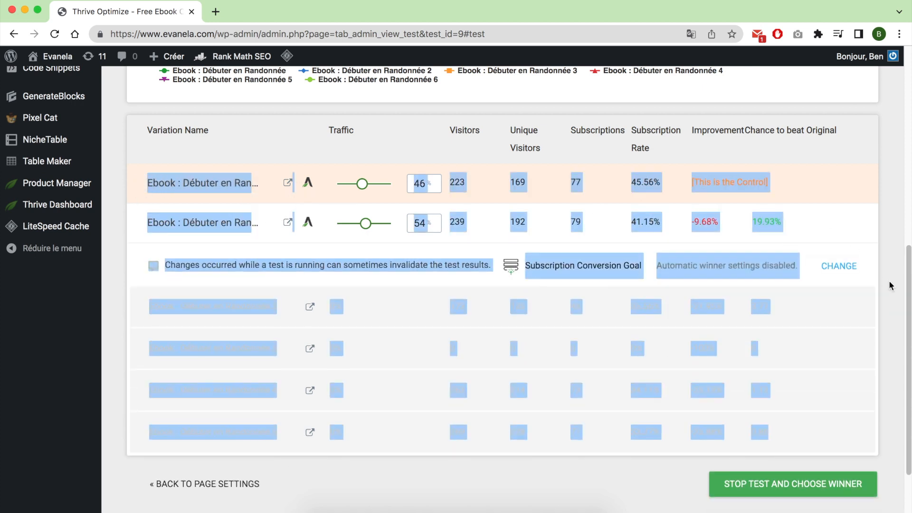
left_click(896, 313)
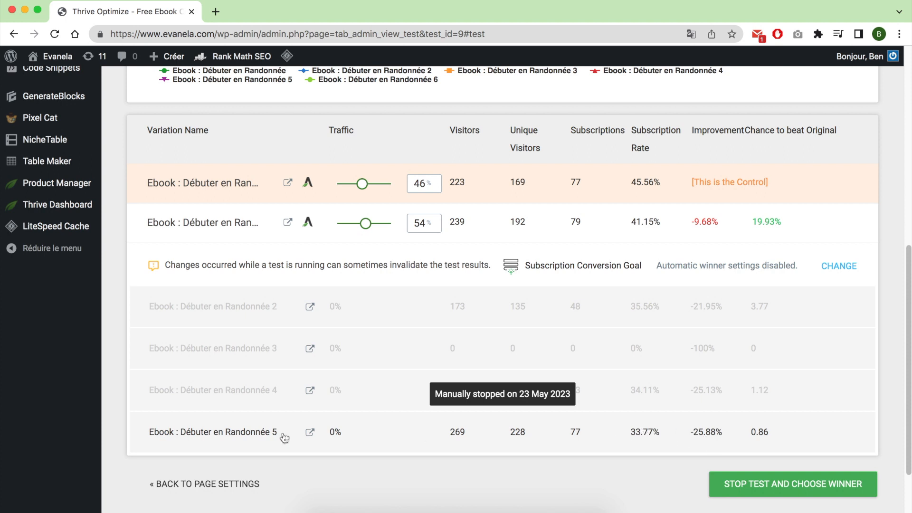
Open the previews of the stopped and active ebook page variations in new tabs, including Débuter en Randonnée 5 and 4.
left_click(311, 432)
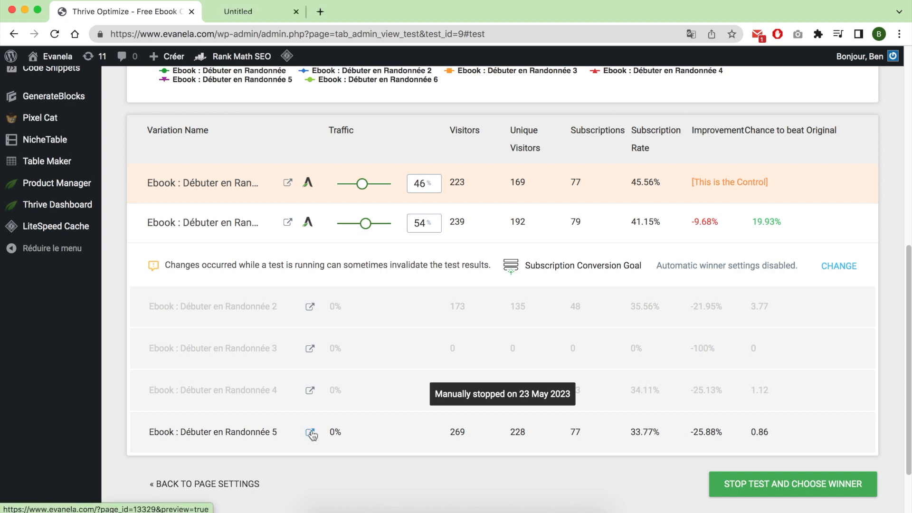
left_click(310, 391)
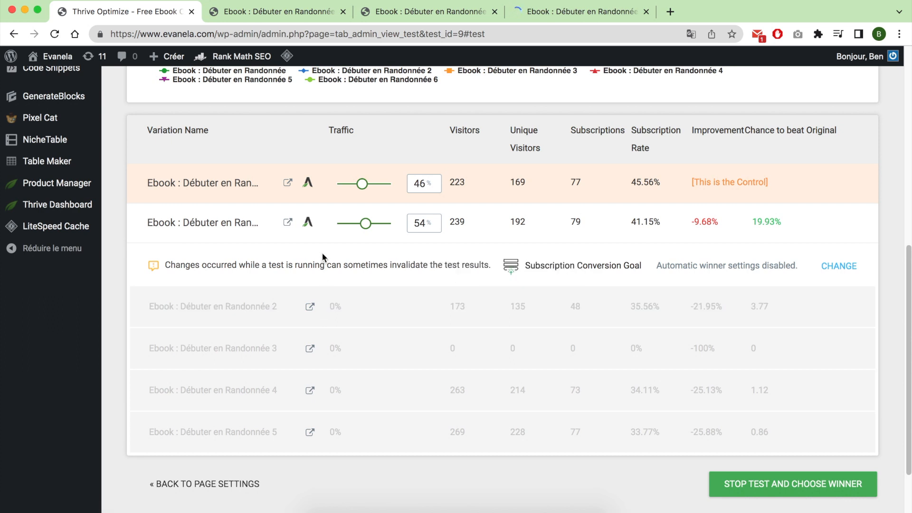
left_click(289, 222, "super")
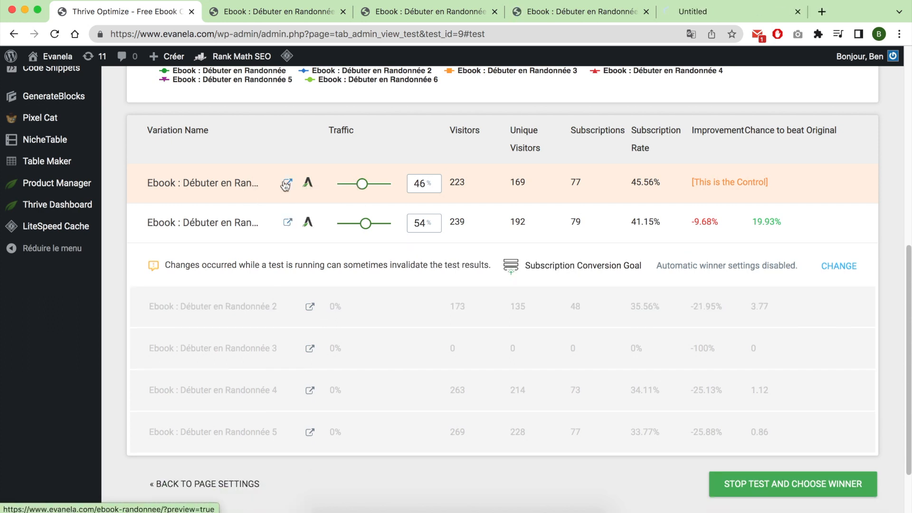
left_click(288, 183, "super")
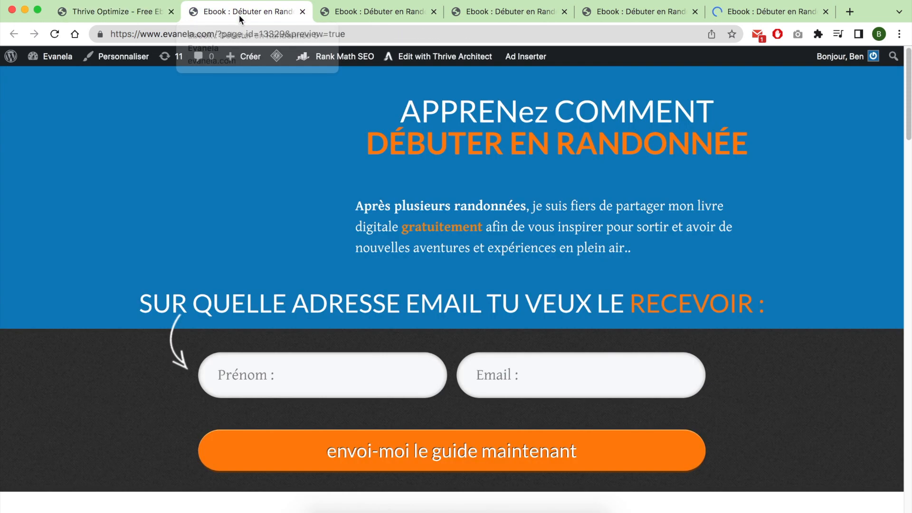
Translate the first opened variation preview, Débuter en Randonnée 5, into English.
left_click(238, 16)
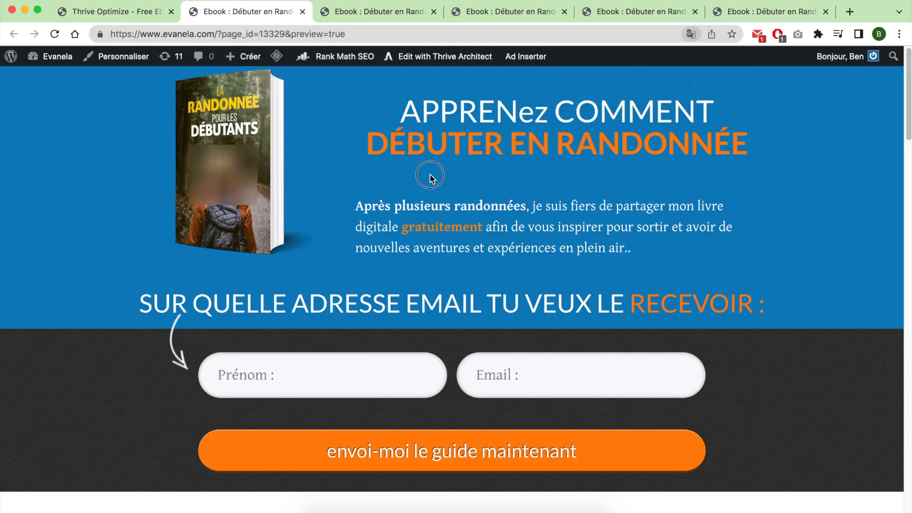
right_click(810, 179)
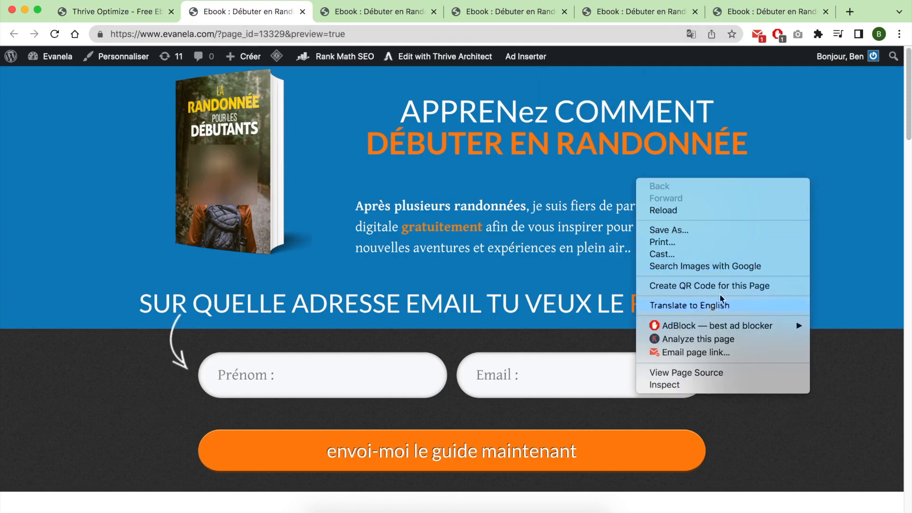
left_click(794, 303)
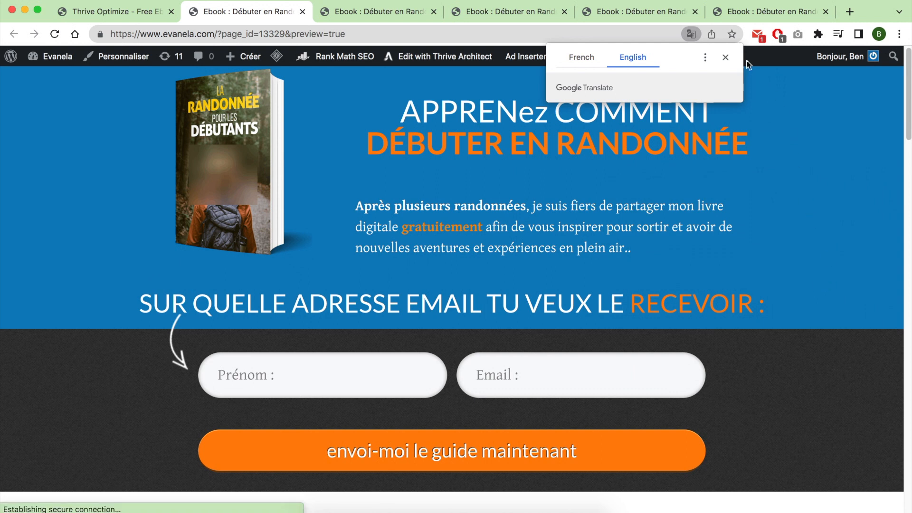
left_click(726, 57)
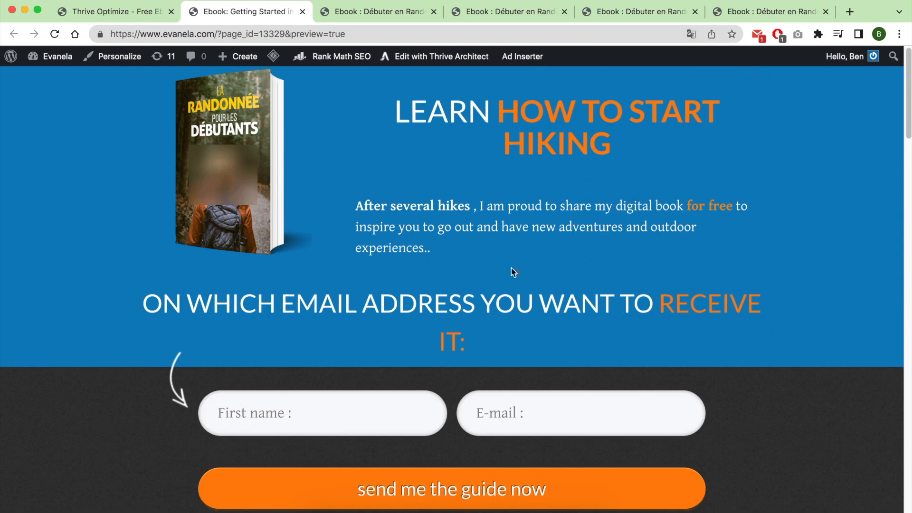
Review the translated blue-header variation's testimonials and lower sign-up form.
scroll(513, 268, "down", 6)
scroll(520, 268, "down", 20)
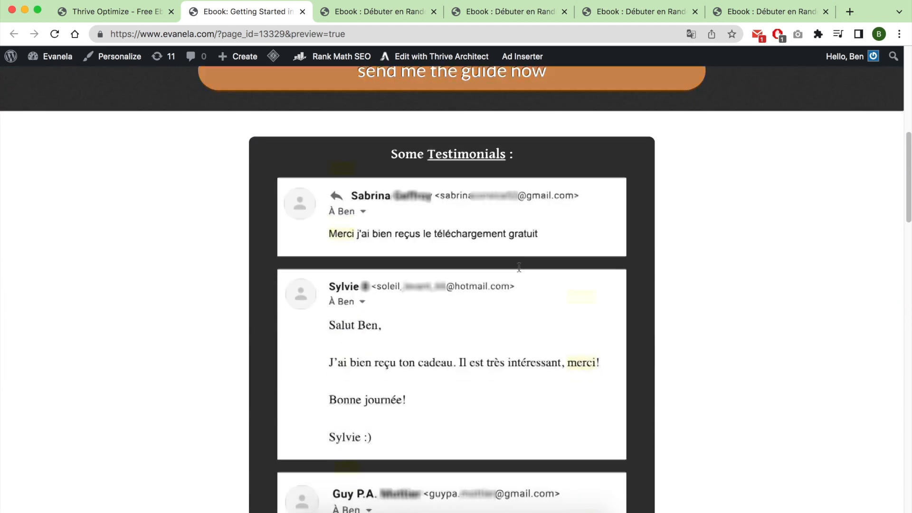
scroll(520, 267, "down", 10)
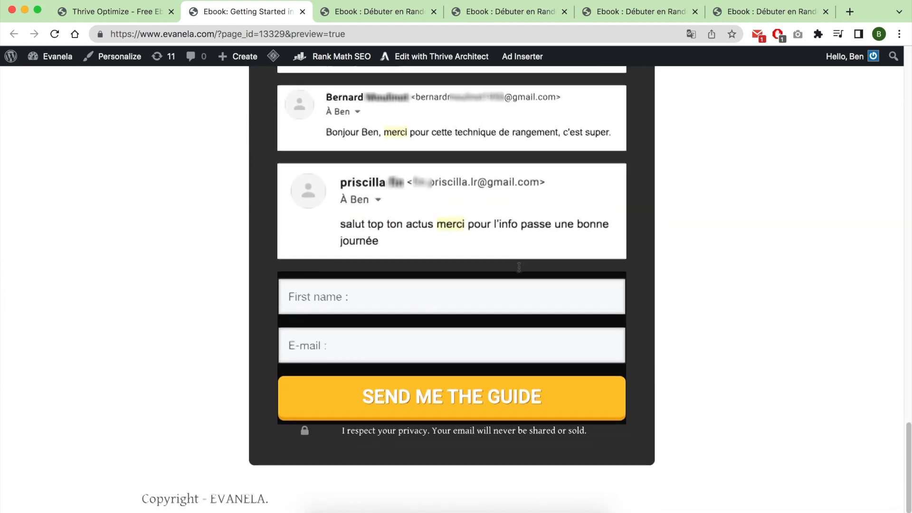
scroll(289, 178, "up", 20)
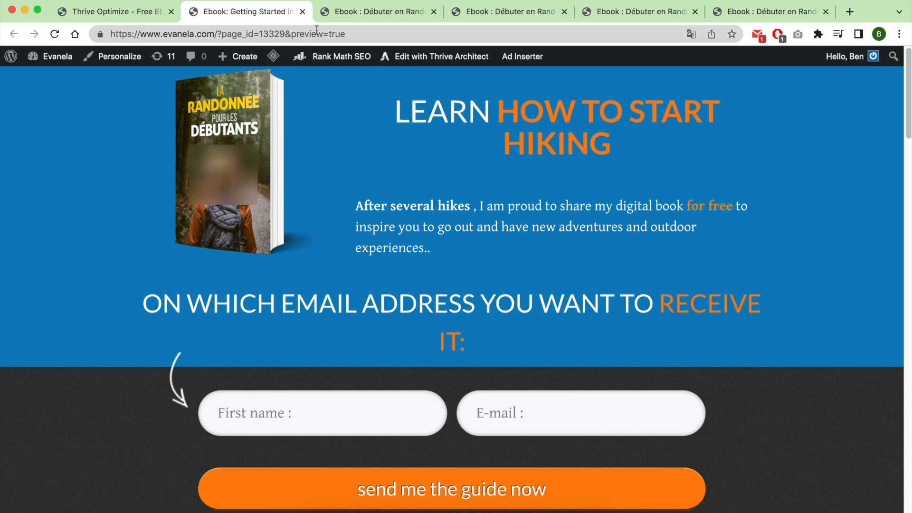
Translate the second variation preview into English and set the browser to always translate French.
left_click(346, 17)
left_click(726, 59)
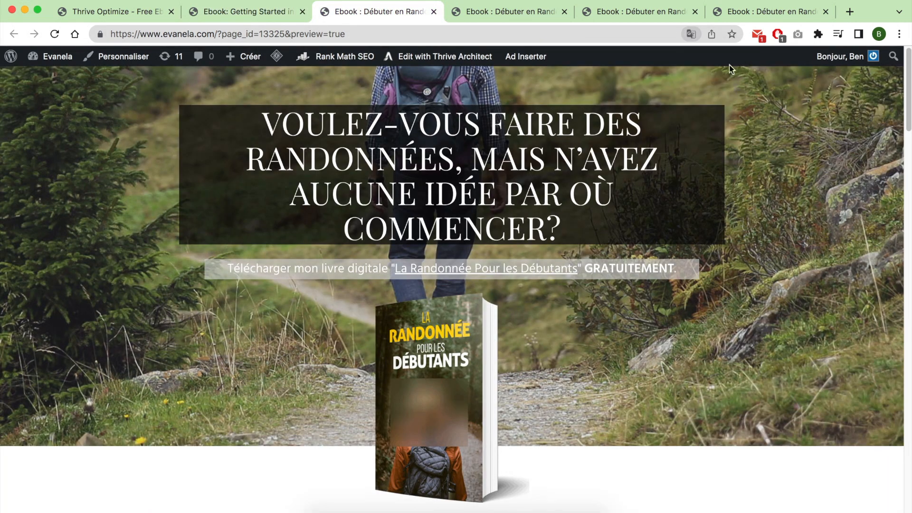
right_click(593, 165)
left_click(668, 290)
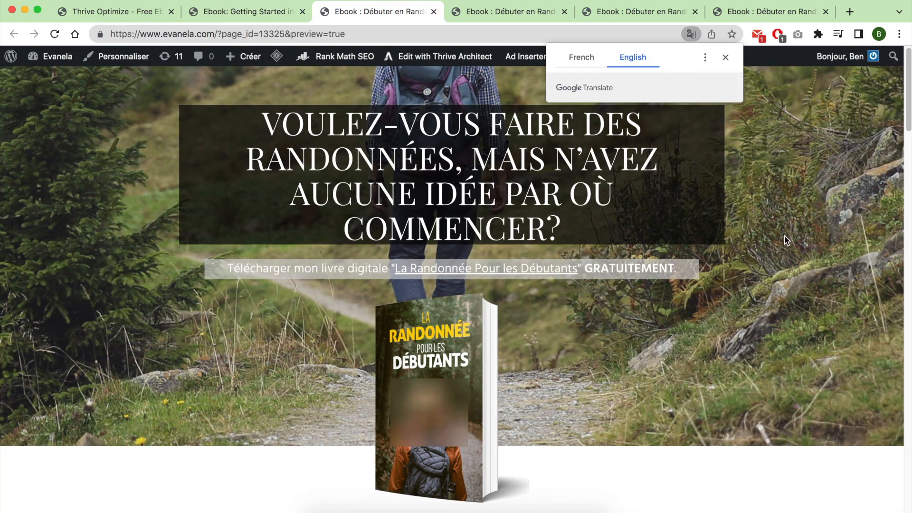
left_click(705, 58)
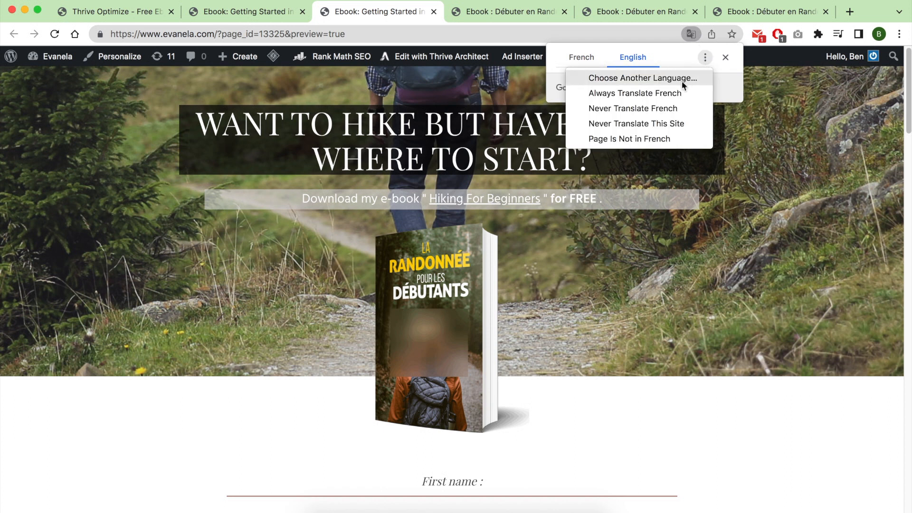
left_click(665, 93)
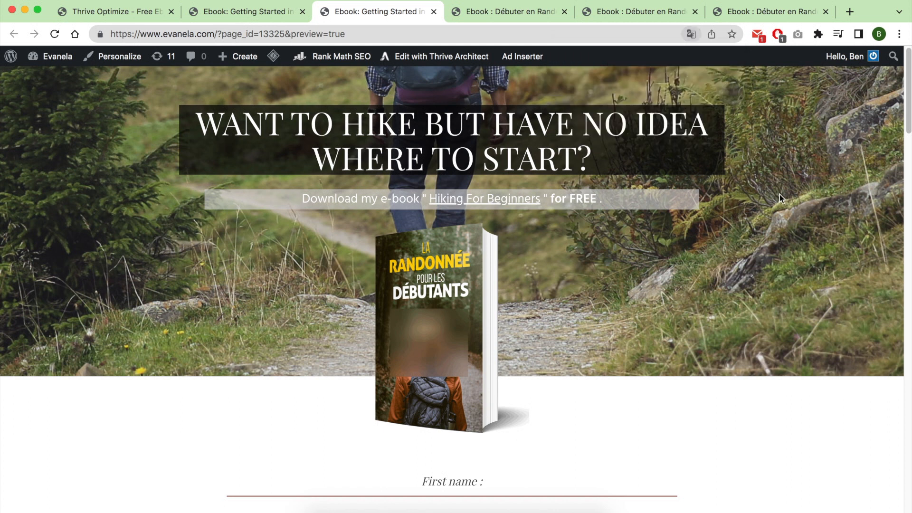
Review the rest of the trail-photo variation and the full preview of the hiking shoes variation.
scroll(545, 321, "down", 3)
scroll(545, 320, "down", 20)
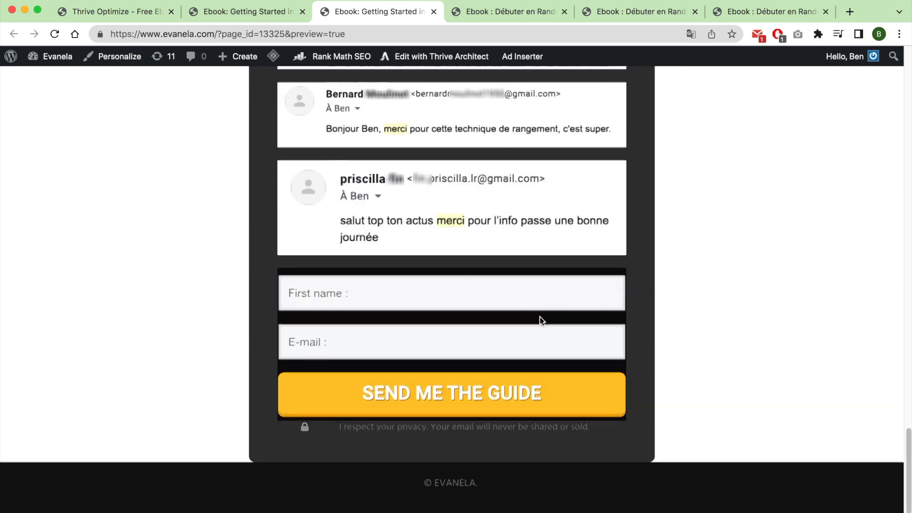
left_click(488, 16)
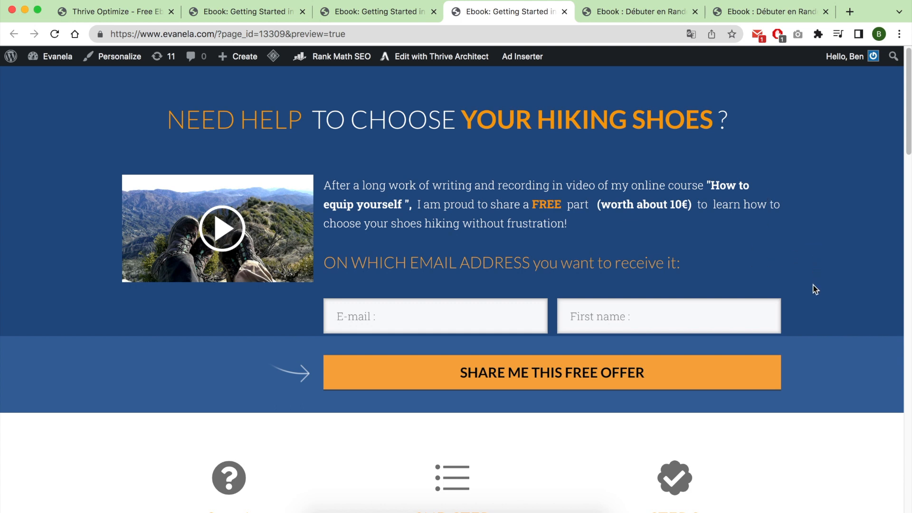
scroll(816, 289, "down", 10)
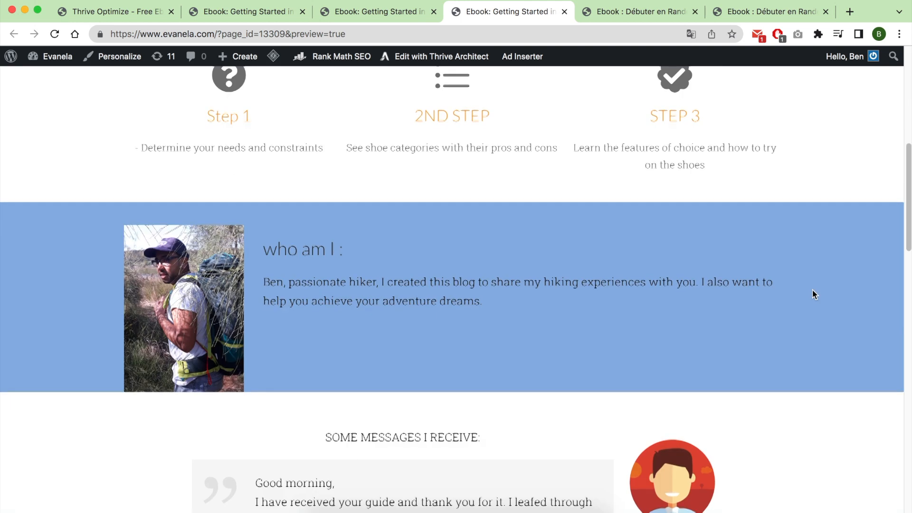
scroll(815, 295, "down", 15)
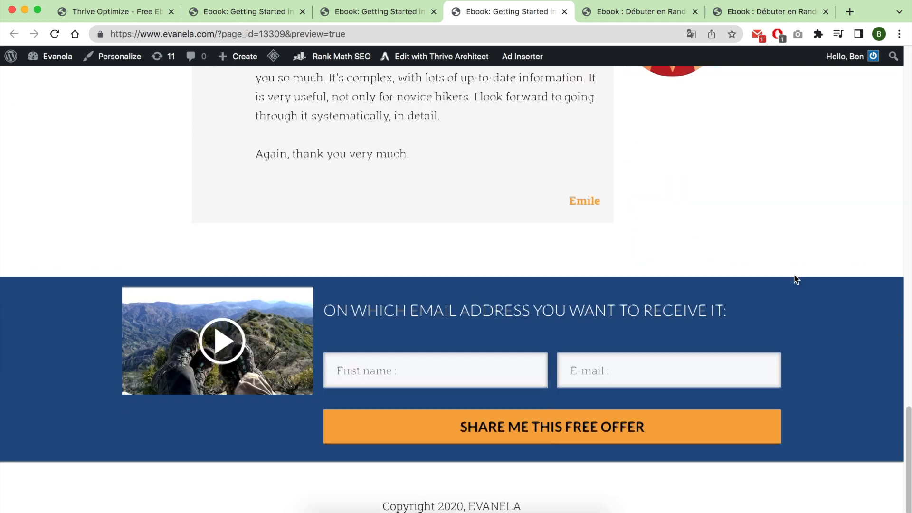
Review the purple-gradient variation preview from its header form down to its closing sign-up section.
left_click(641, 12)
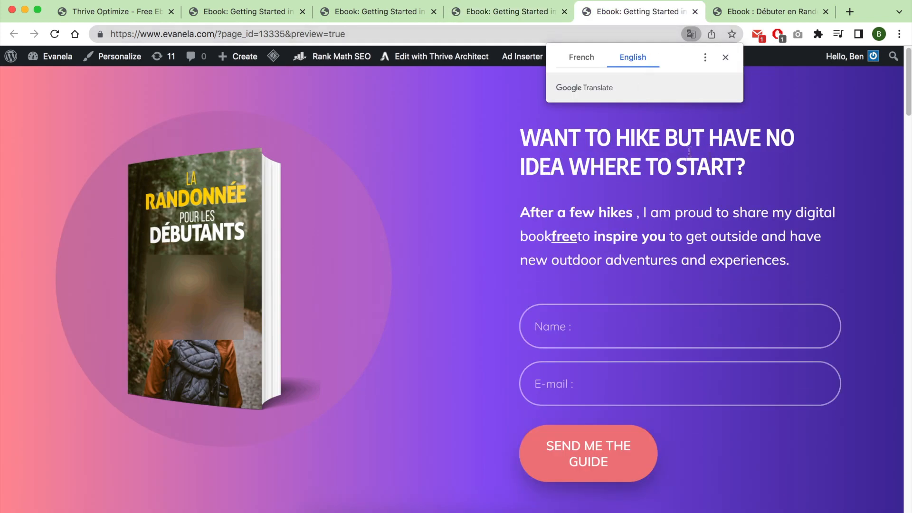
left_click(726, 58)
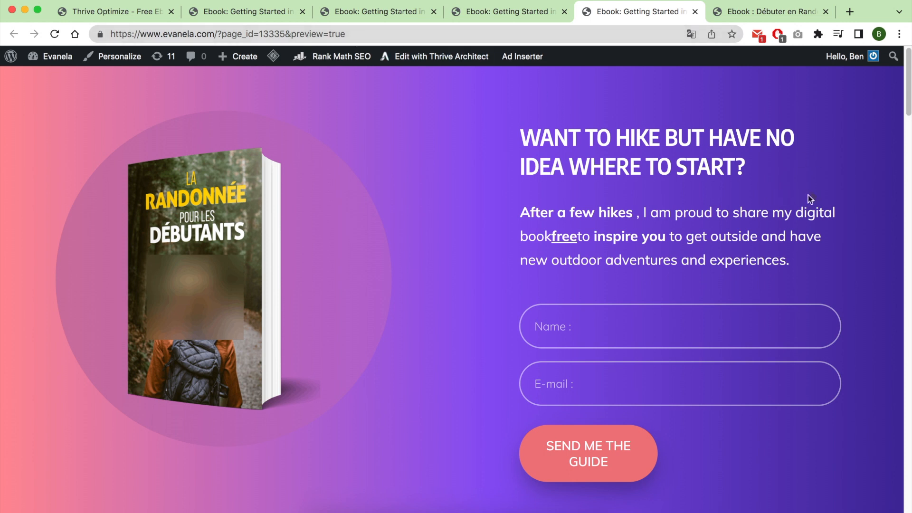
scroll(820, 189, "down", 15)
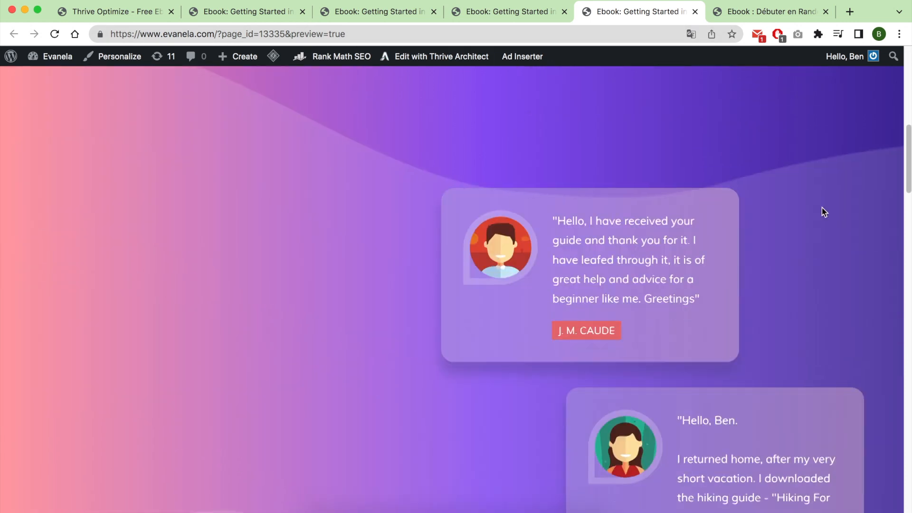
scroll(822, 207, "down", 20)
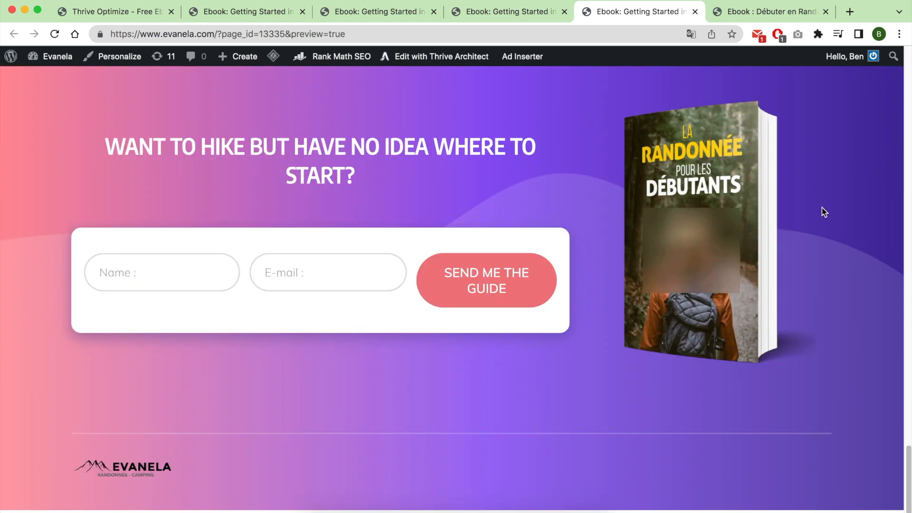
Review the original ebook-randonnee page preview, including its testimonials and closing sign-up form.
left_click(768, 19)
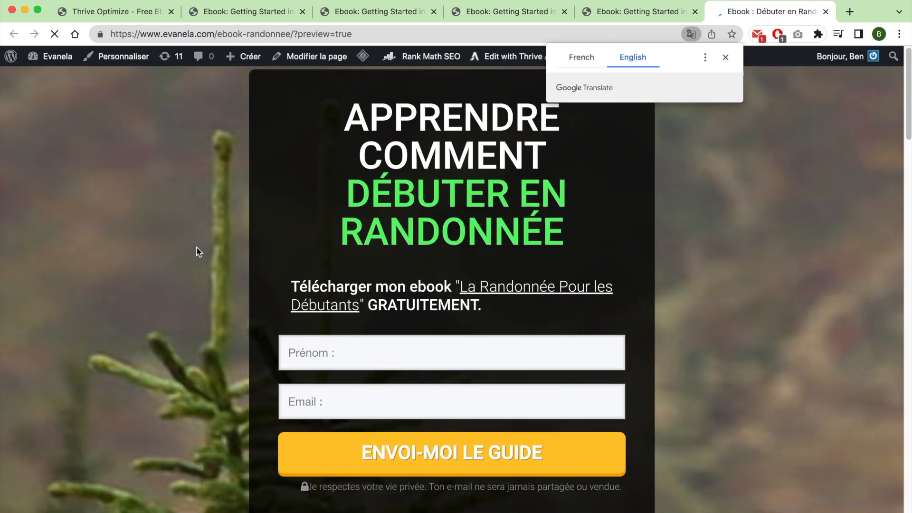
scroll(269, 249, "down", 15)
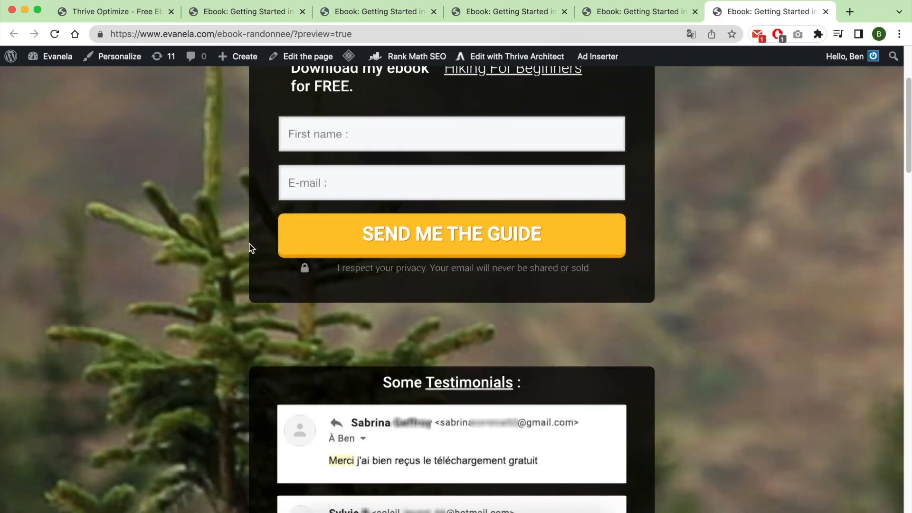
scroll(249, 244, "down", 10)
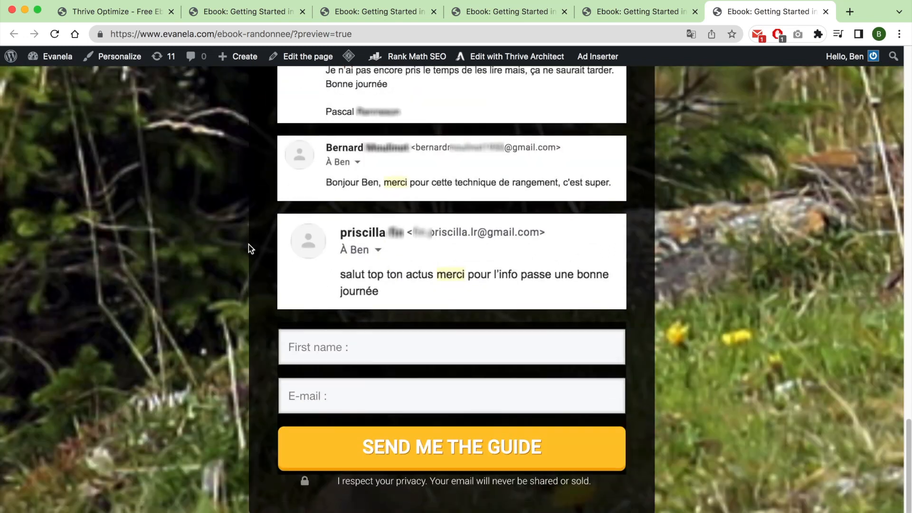
Return to the split-test report and compare the subscription rates of the two active variations and the conversion graph.
left_click(133, 17)
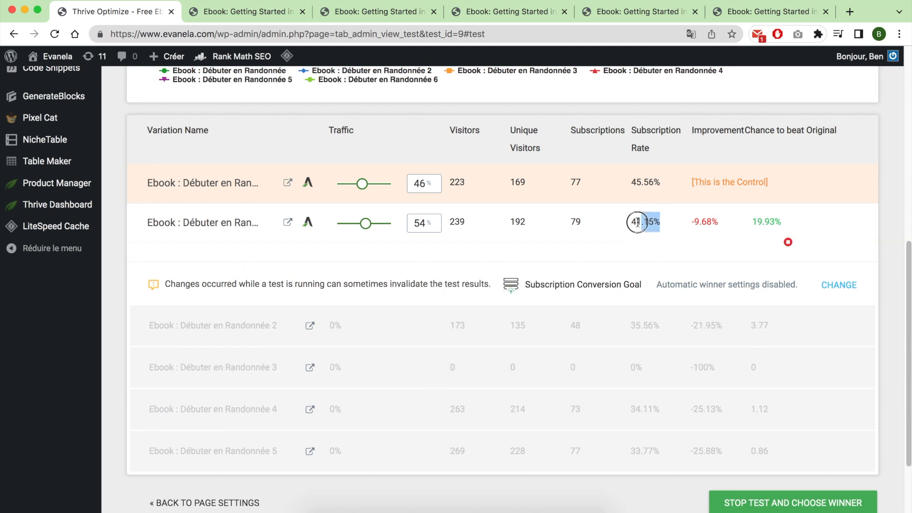
left_click_drag(644, 223, 631, 222)
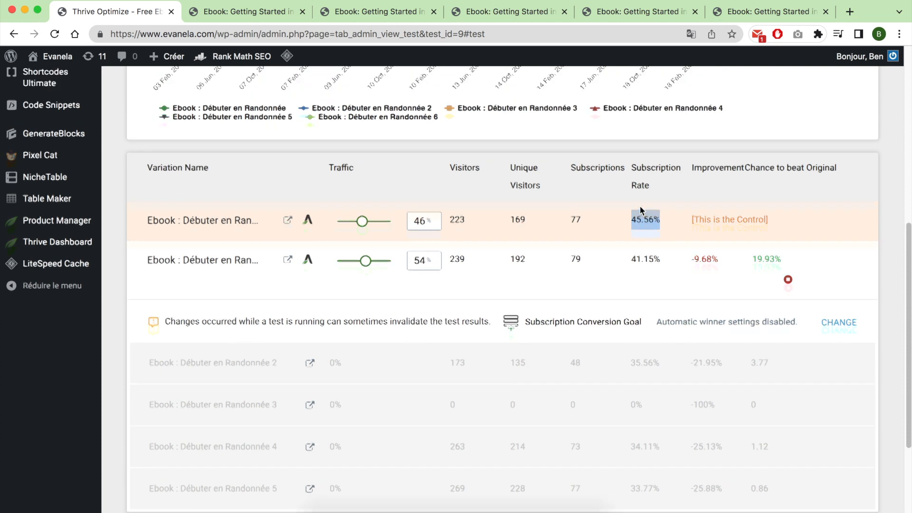
scroll(651, 230, "up", 5)
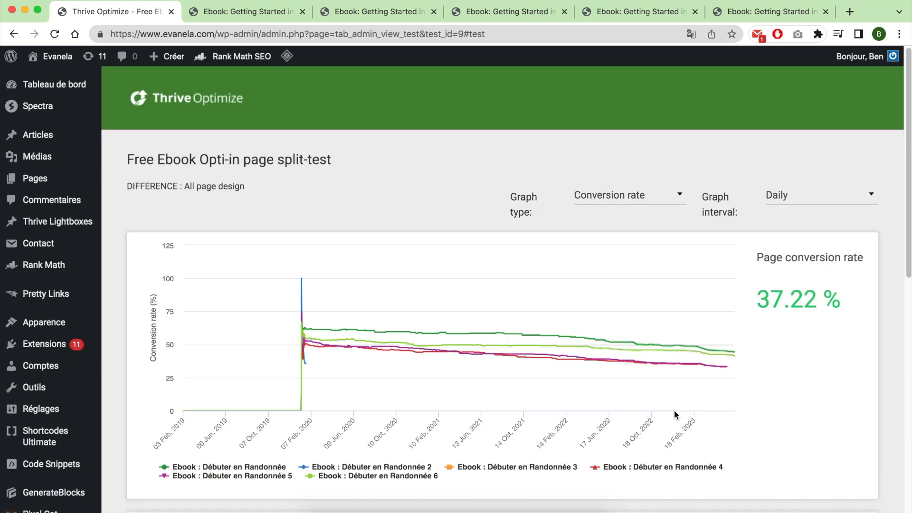
scroll(674, 410, "up", 4)
Close the ebook preview tabs and return from the test report to the completed tests on the Optimize Dashboard.
right_click(126, 10)
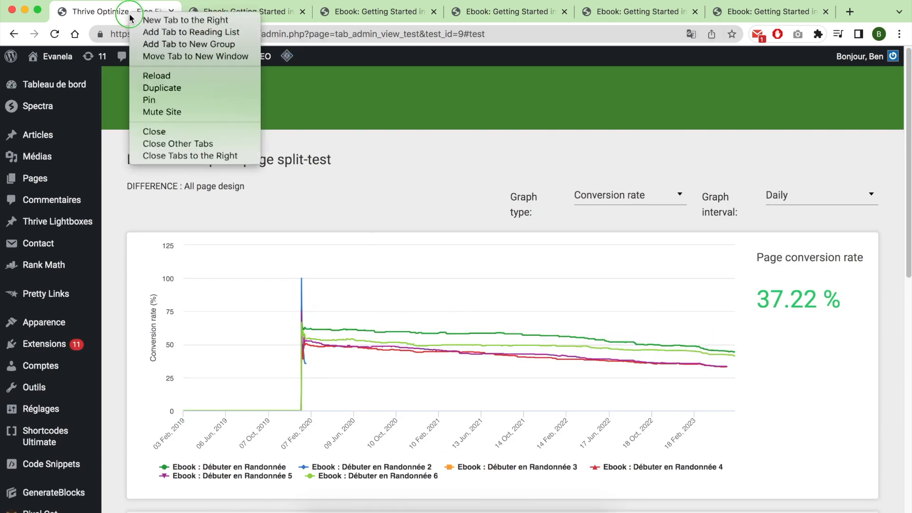
left_click(162, 153)
left_click(14, 34)
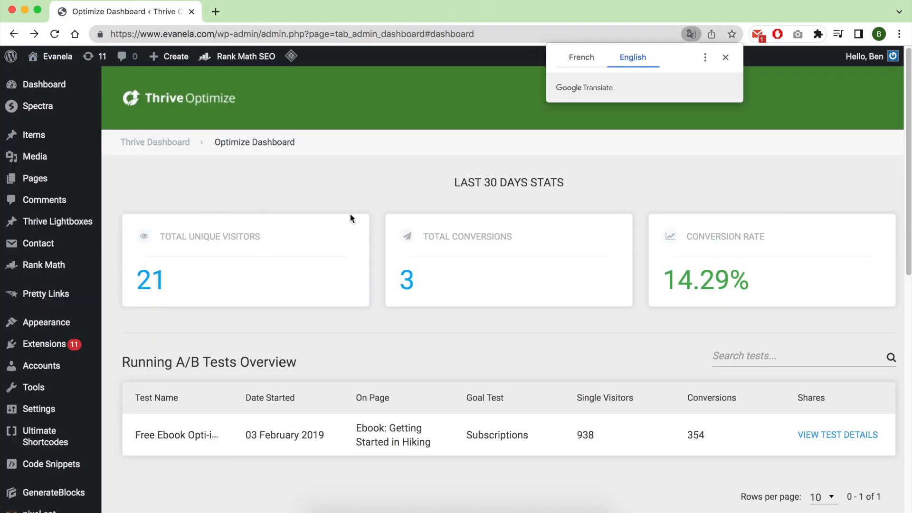
scroll(355, 242, "down", 7)
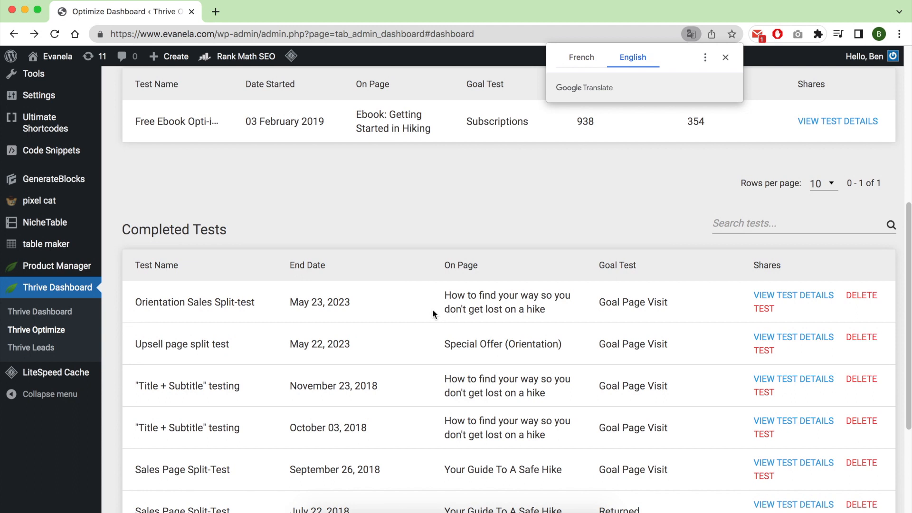
Open the Orientation Sales Split-test details in a separate tab and open the previews of its three variations.
right_click(806, 296)
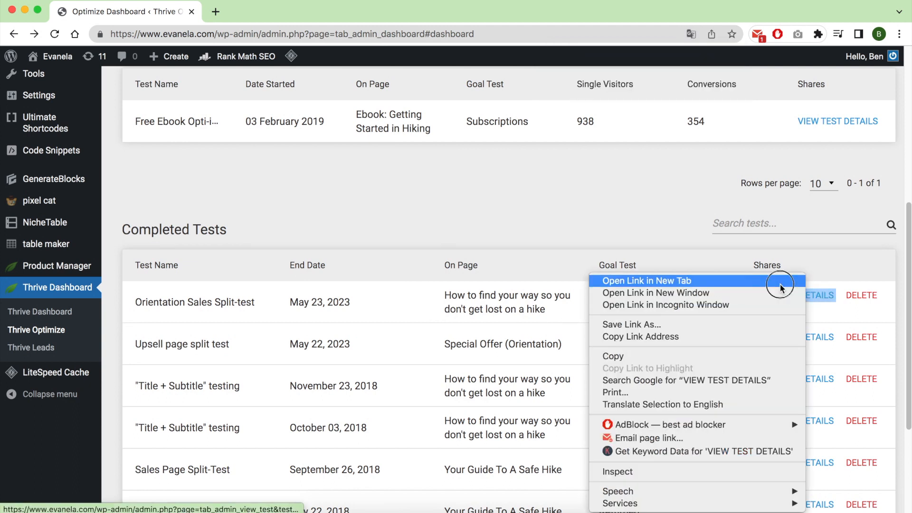
left_click(408, 133)
left_click(261, 16)
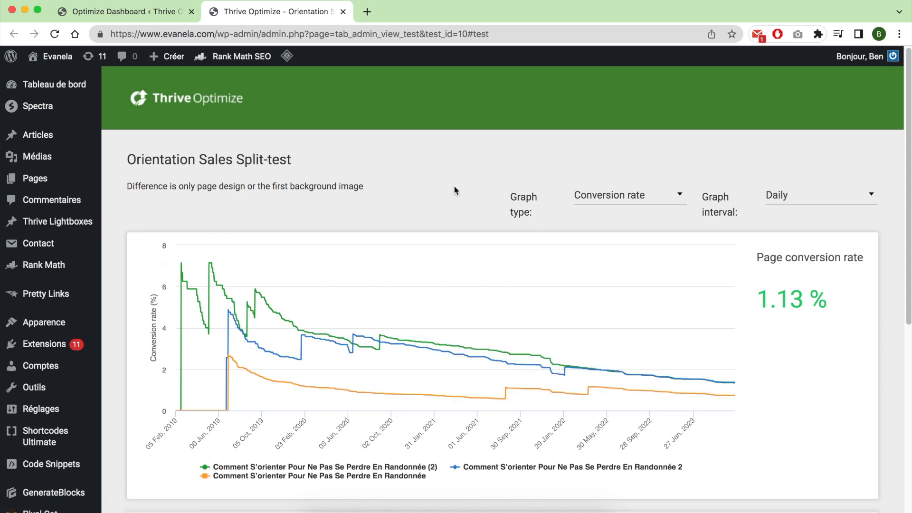
scroll(483, 192, "down", 2)
scroll(482, 193, "down", 4)
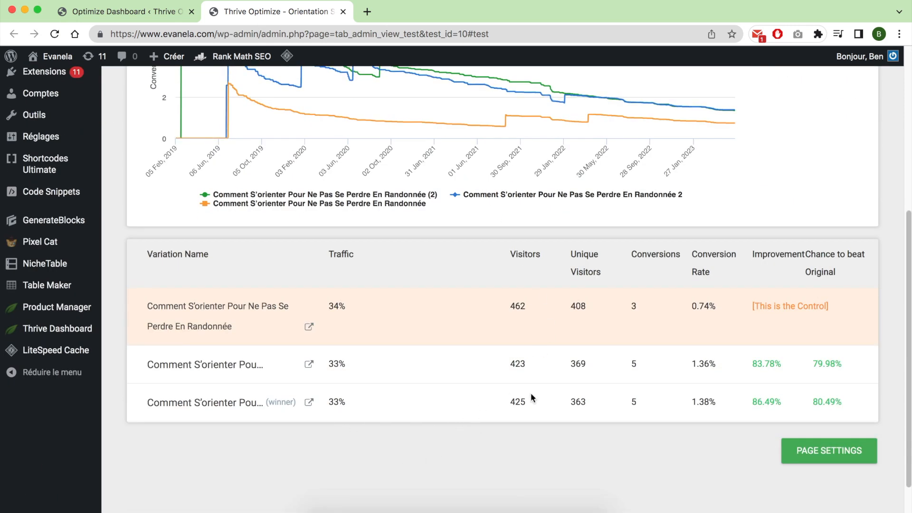
left_click(309, 328)
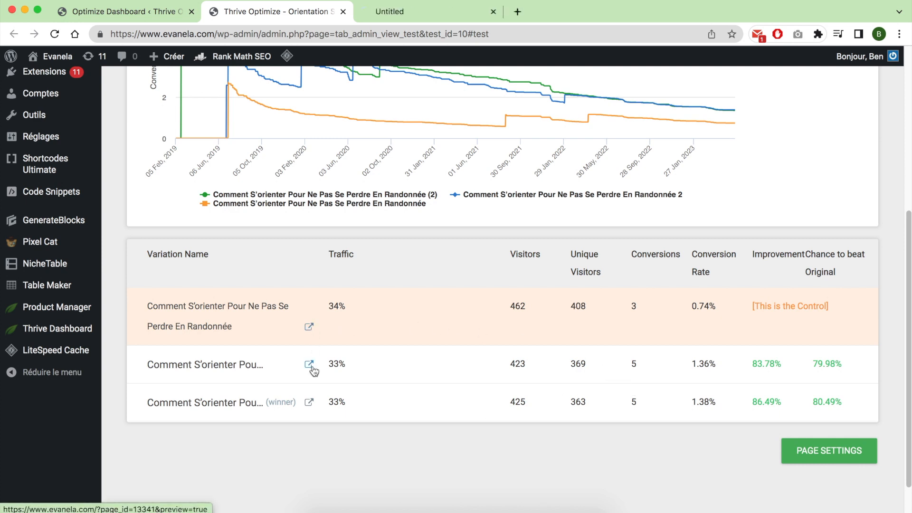
Review the control sales page preview from its sunset-photo header through the offer and guarantee to the closing questions section.
left_click(443, 14)
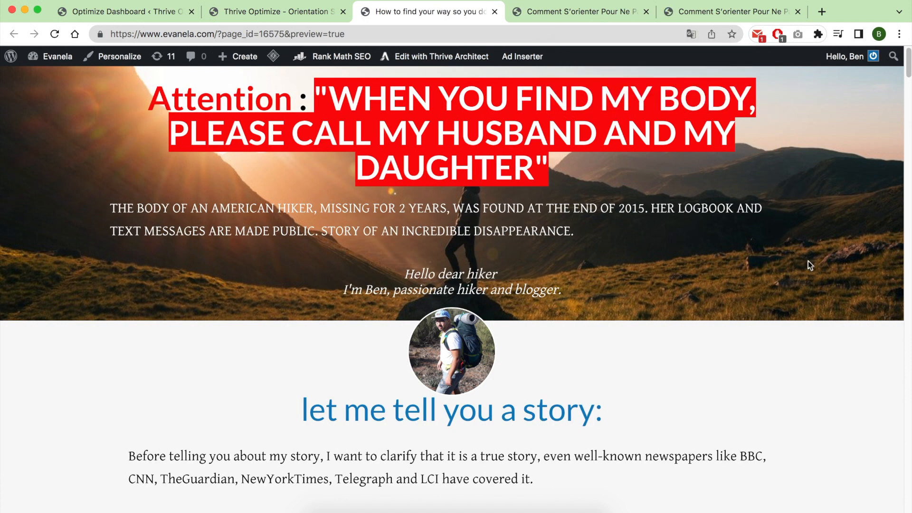
scroll(800, 296, "down", 6)
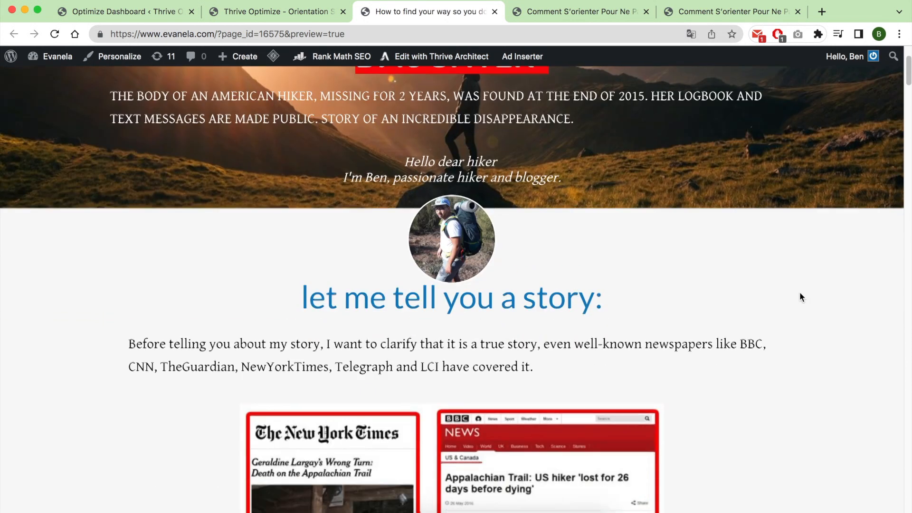
scroll(801, 294, "down", 10)
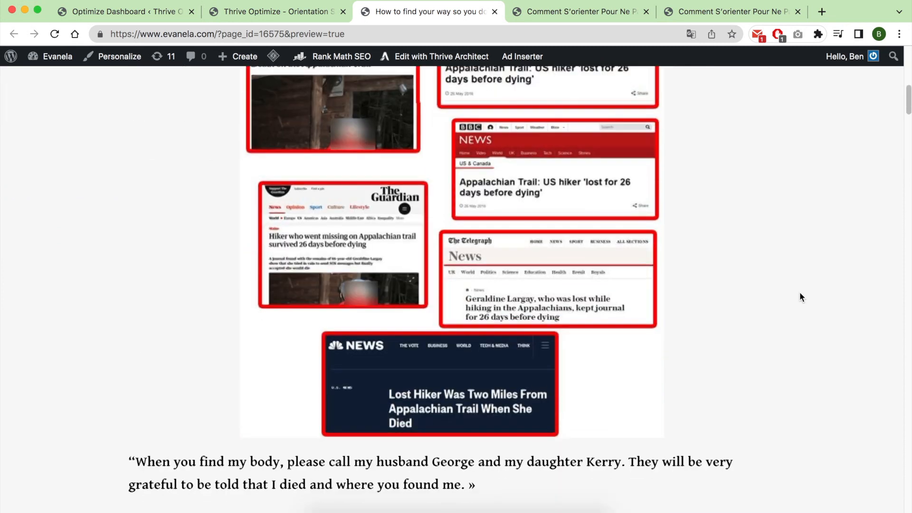
scroll(800, 293, "down", 15)
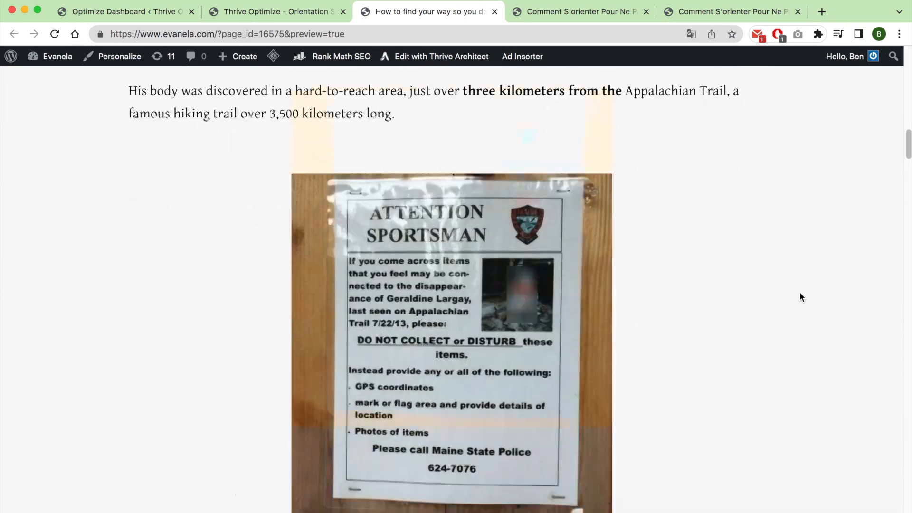
scroll(800, 297, "down", 10)
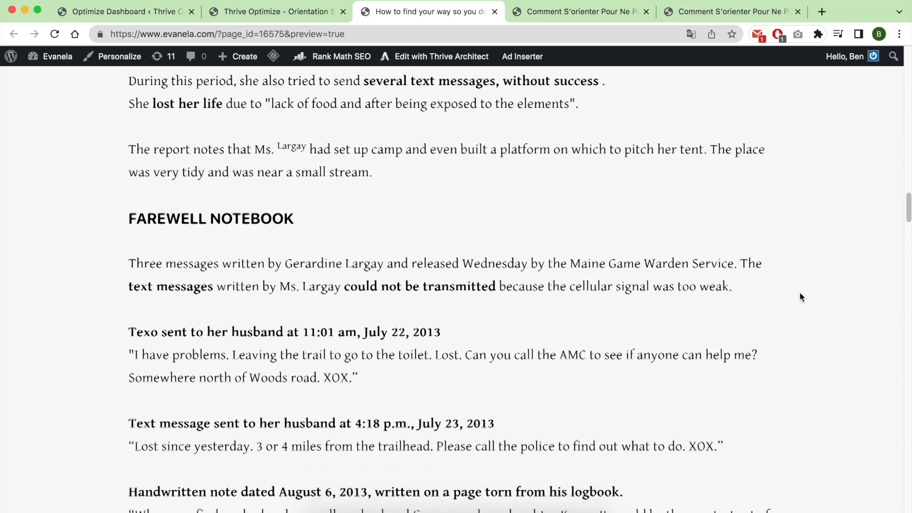
scroll(800, 297, "down", 12)
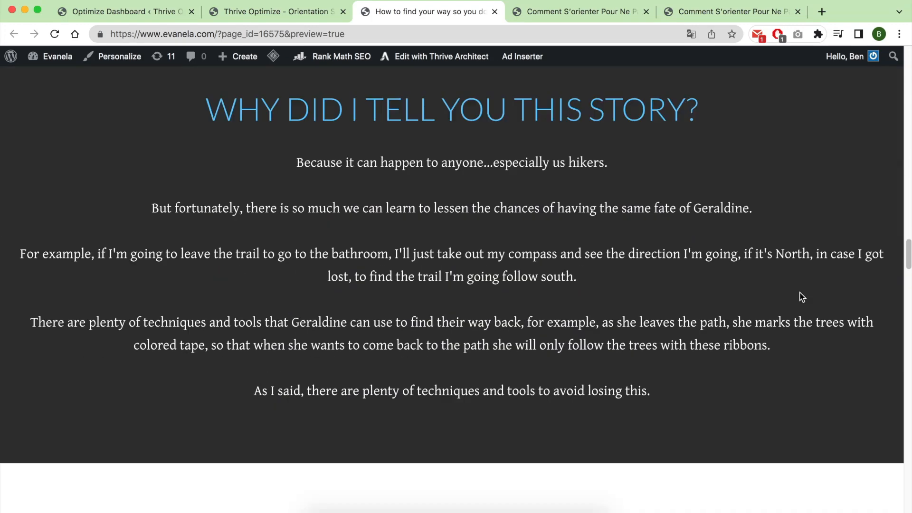
scroll(799, 298, "down", 15)
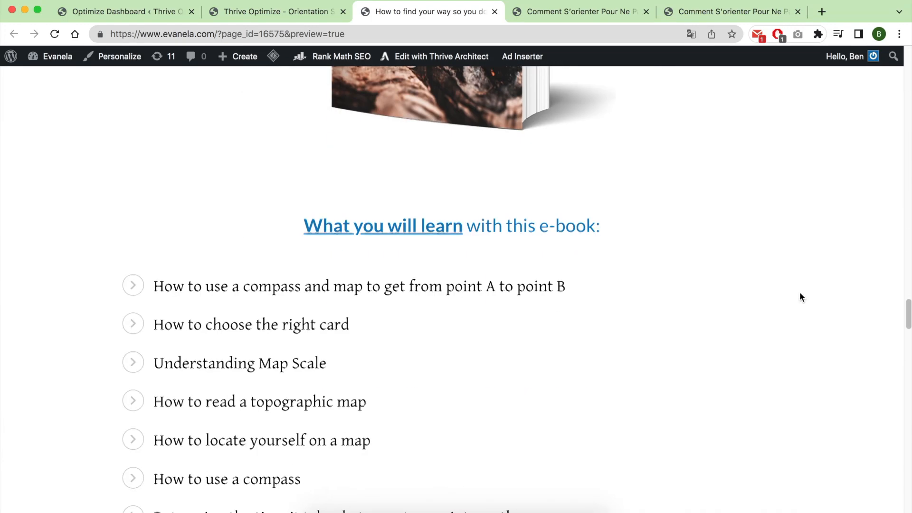
scroll(802, 297, "down", 12)
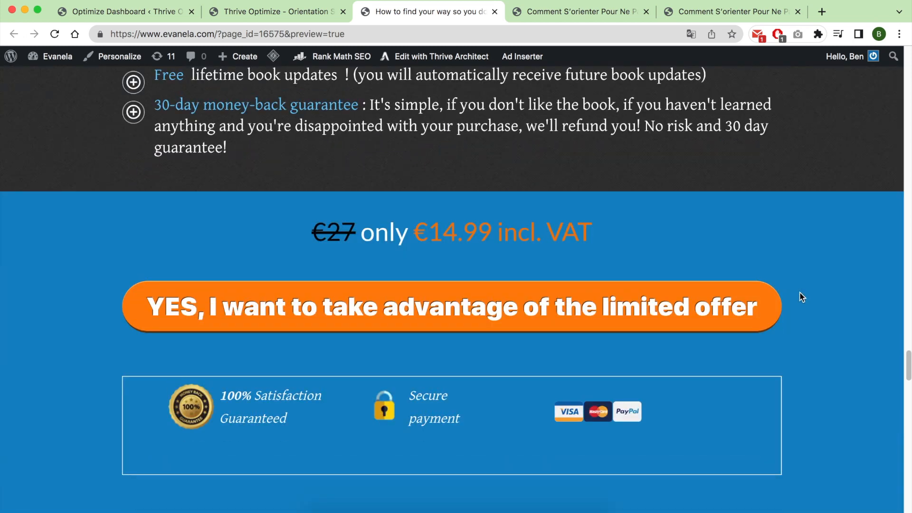
scroll(800, 293, "down", 15)
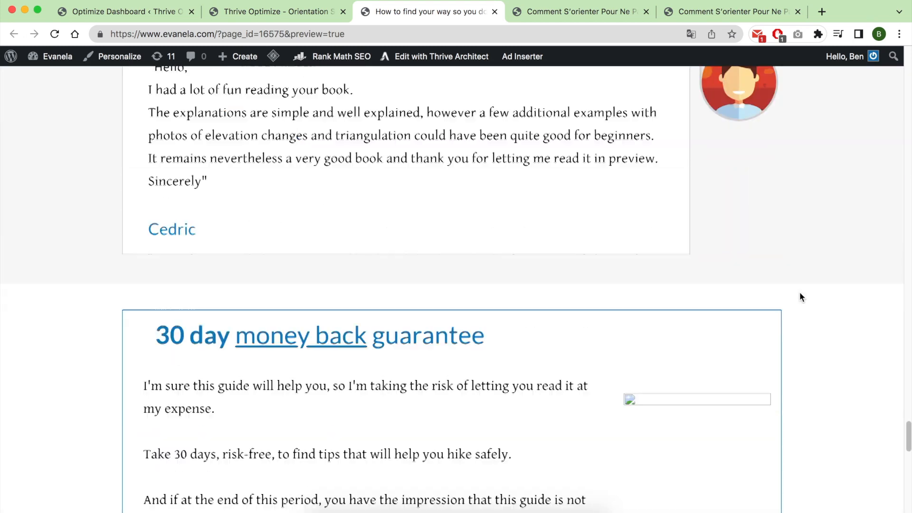
scroll(800, 297, "down", 3)
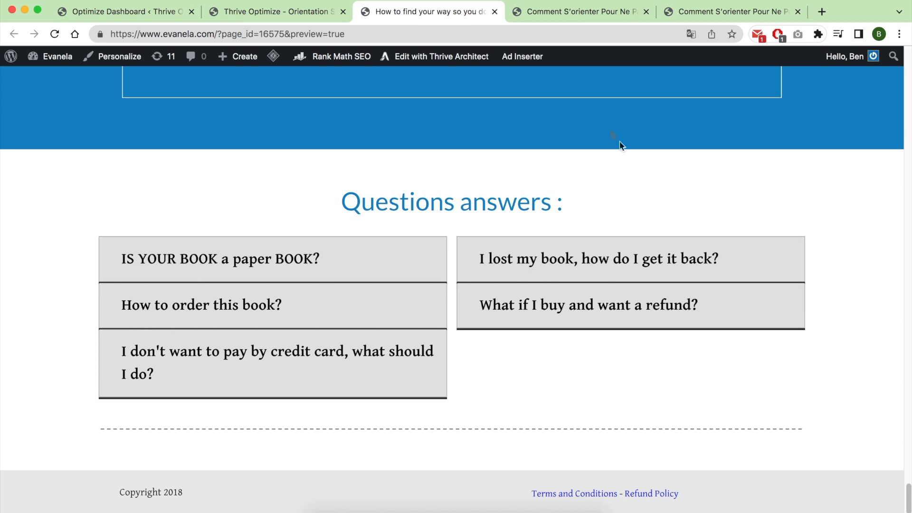
Examine the headers and opening story sections of the hikers-photo variation and the plain tan-header variation.
left_click(577, 13)
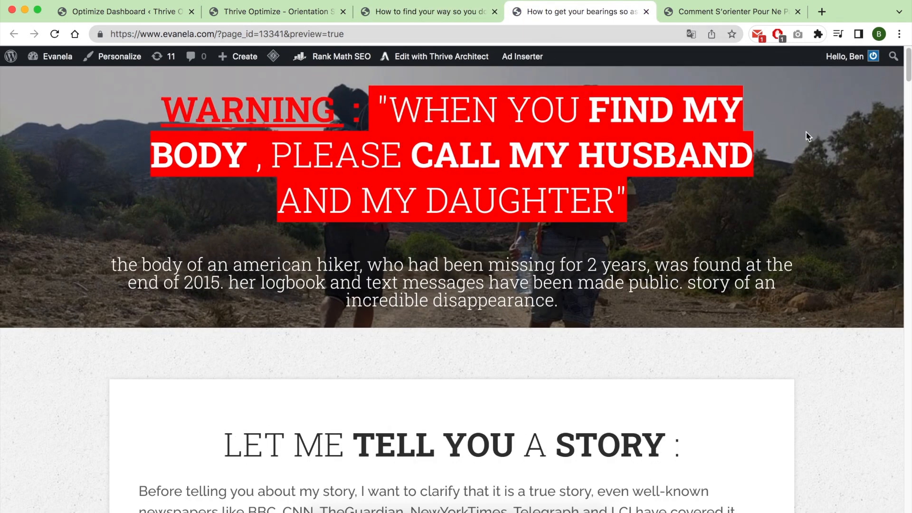
scroll(818, 200, "down", 10)
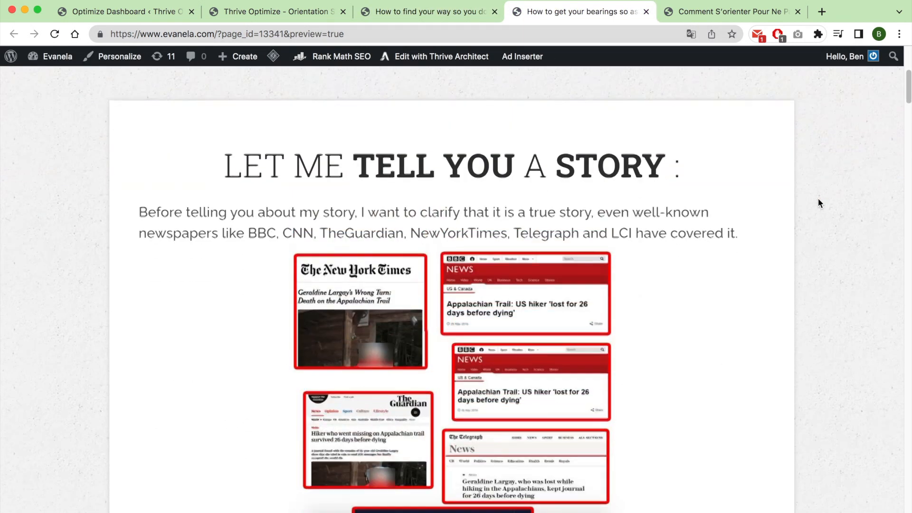
scroll(770, 171, "down", 3)
scroll(769, 169, "up", 15)
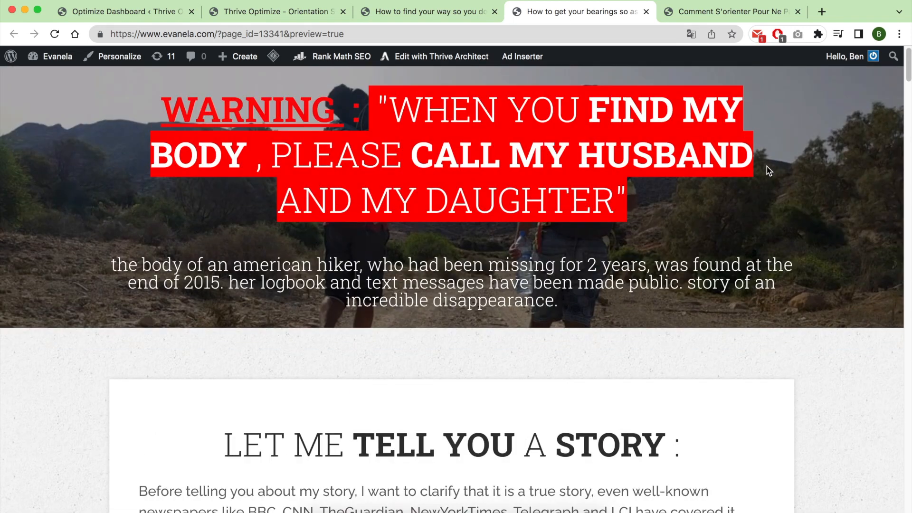
left_click(718, 14)
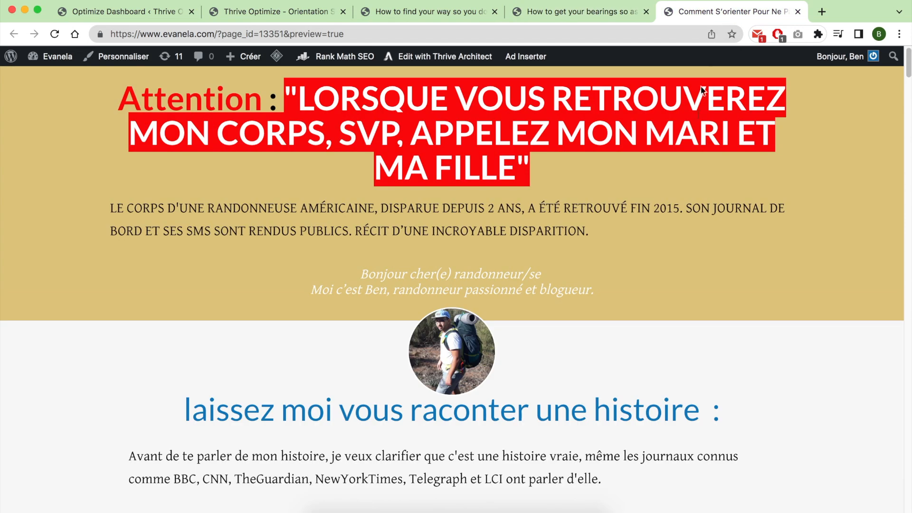
scroll(840, 276, "down", 10)
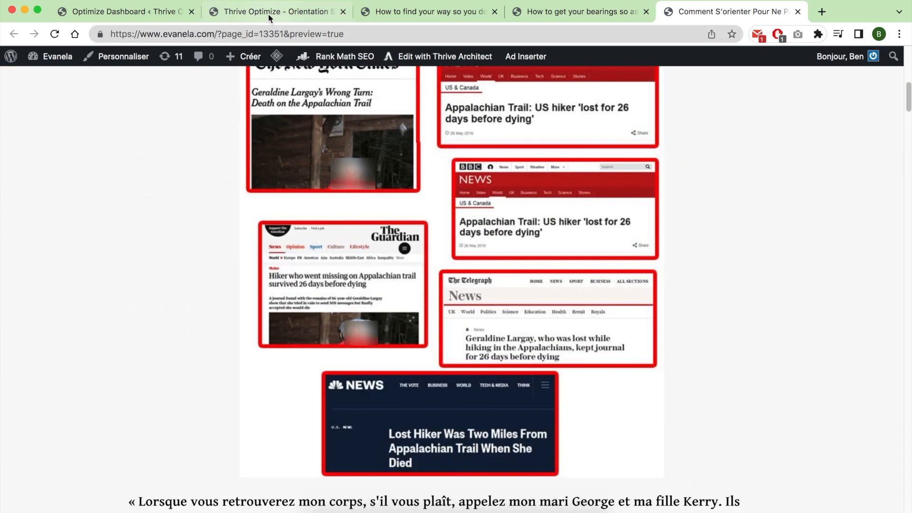
Check the winning variation's conversion rate in the Orientation report, and view the tan-header page's top section again.
left_click(277, 17)
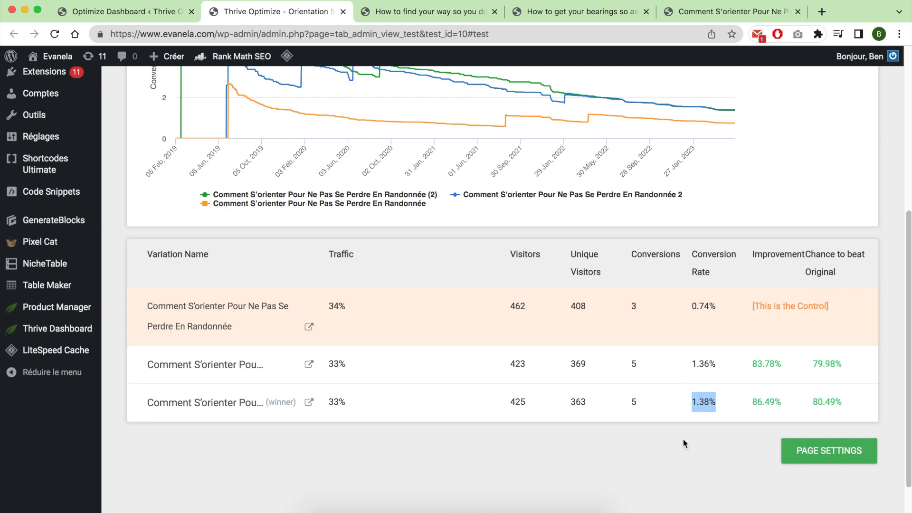
left_click(734, 13)
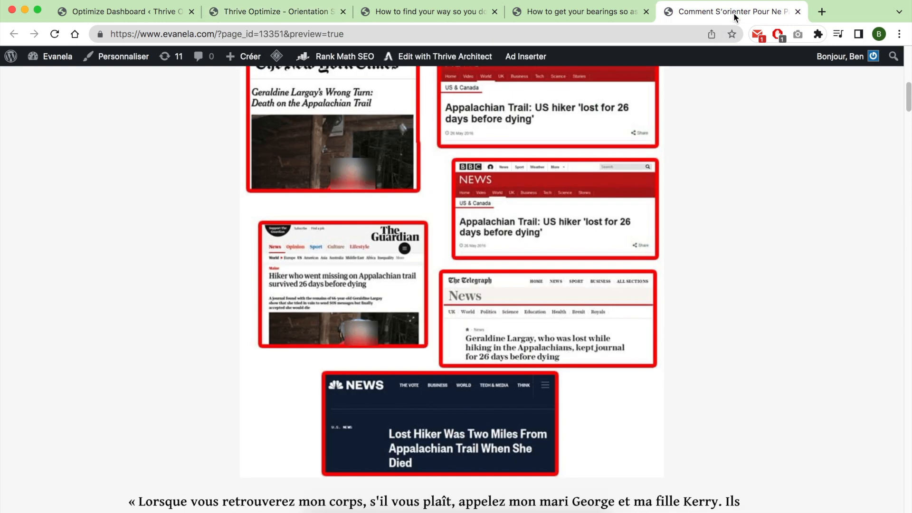
scroll(755, 257, "up", 11)
left_click(812, 220)
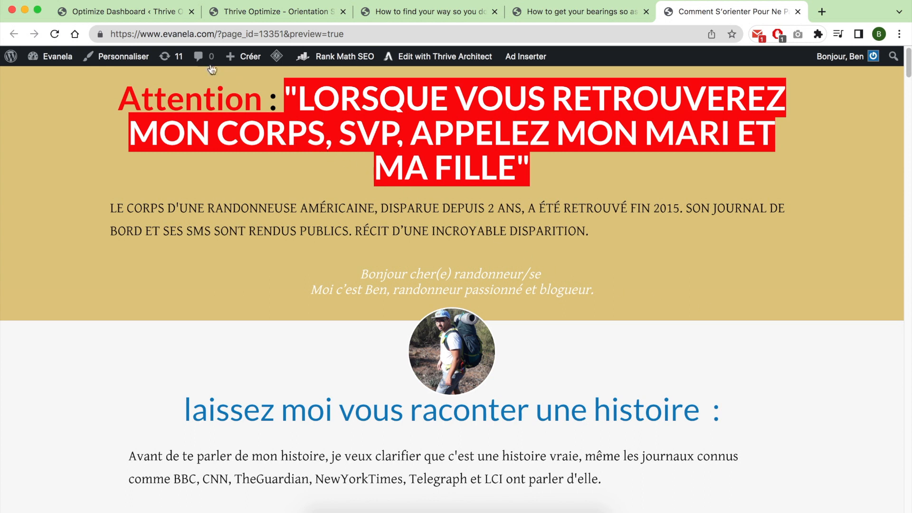
Close the Orientation report and preview tabs, and open the Upsell page split test details in a new tab.
right_click(147, 16)
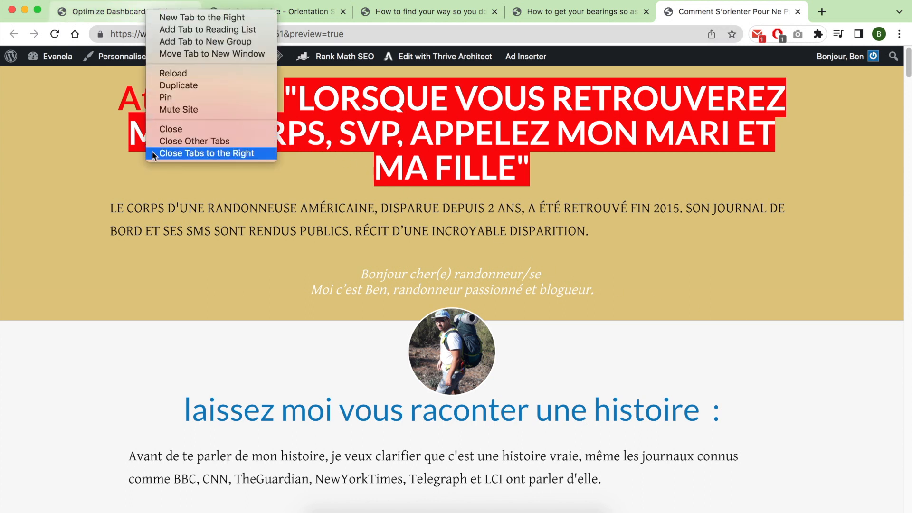
left_click(257, 210)
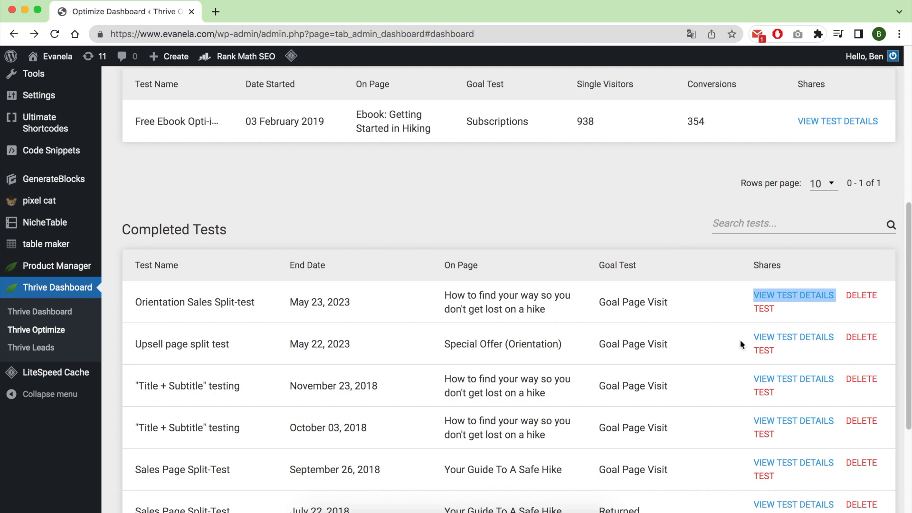
right_click(769, 338)
left_click(665, 280)
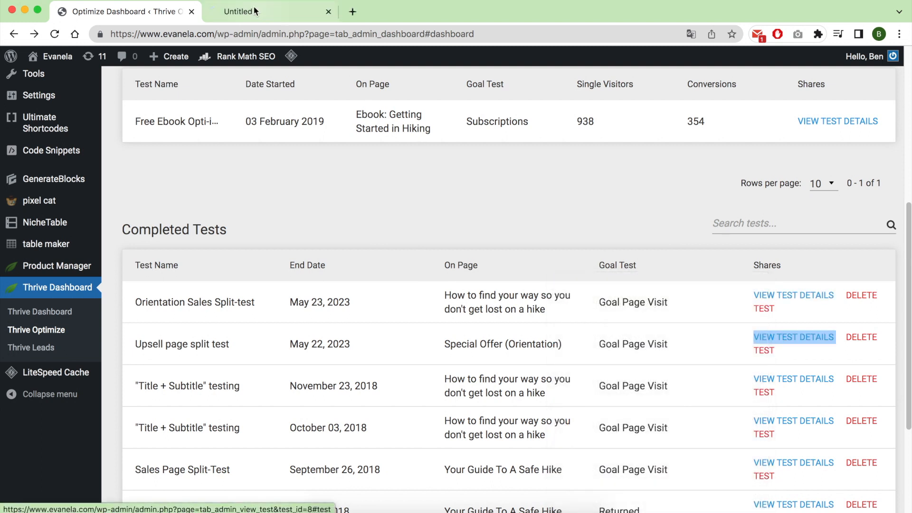
left_click(247, 14)
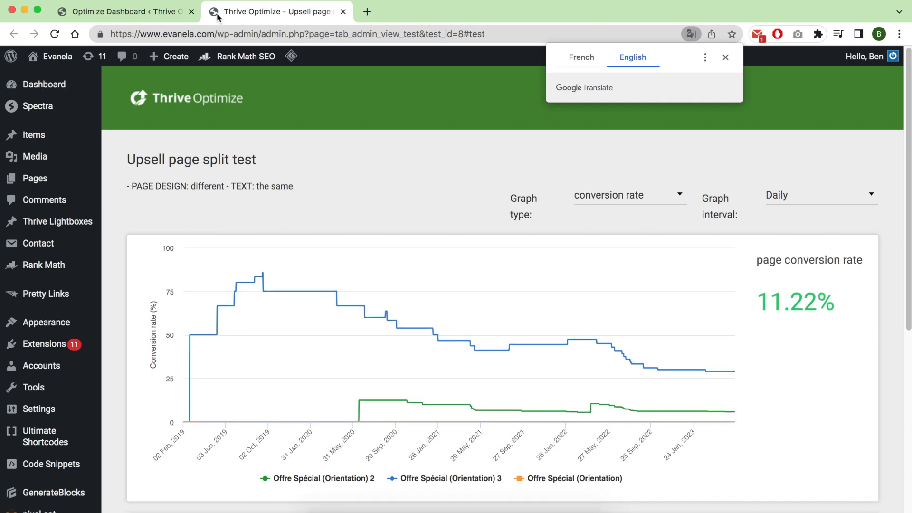
left_click(222, 18)
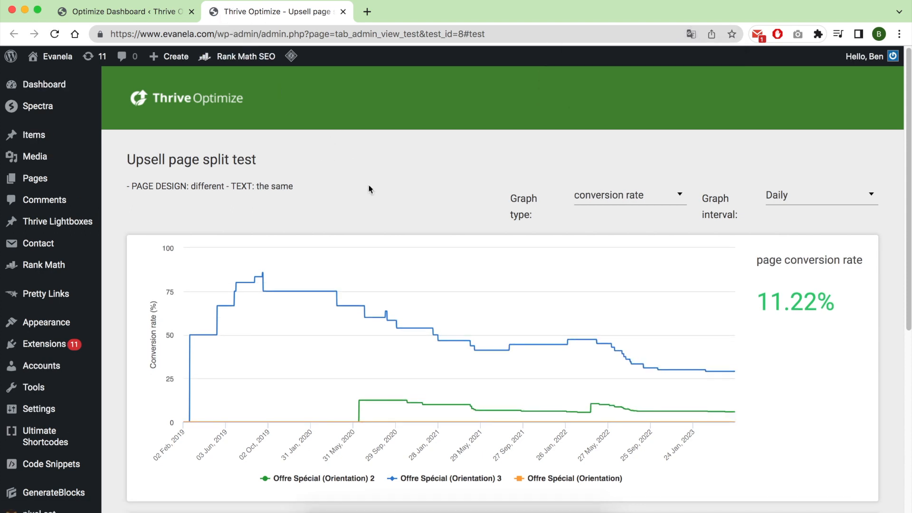
Review the upsell test's variation results and open the previews of its three Special Offer (Orientation) variations.
scroll(497, 326, "down", 3)
scroll(500, 319, "down", 5)
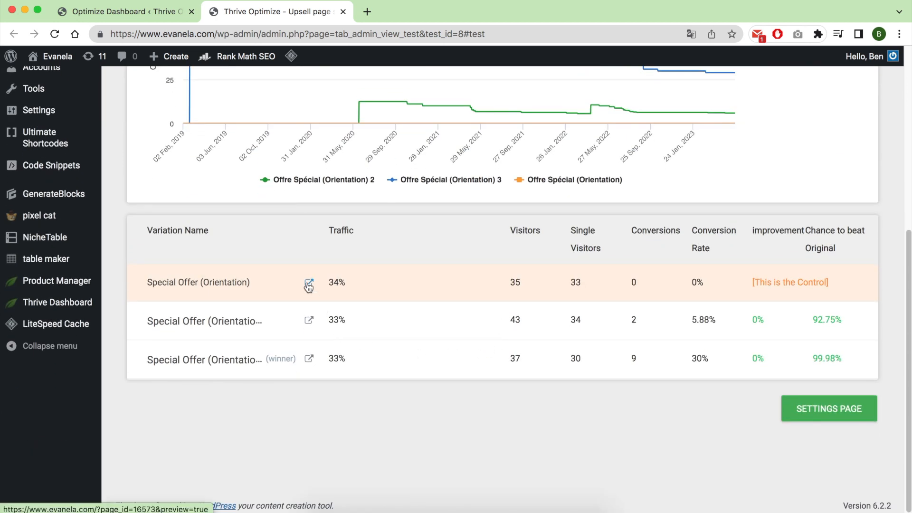
left_click(309, 323, "super")
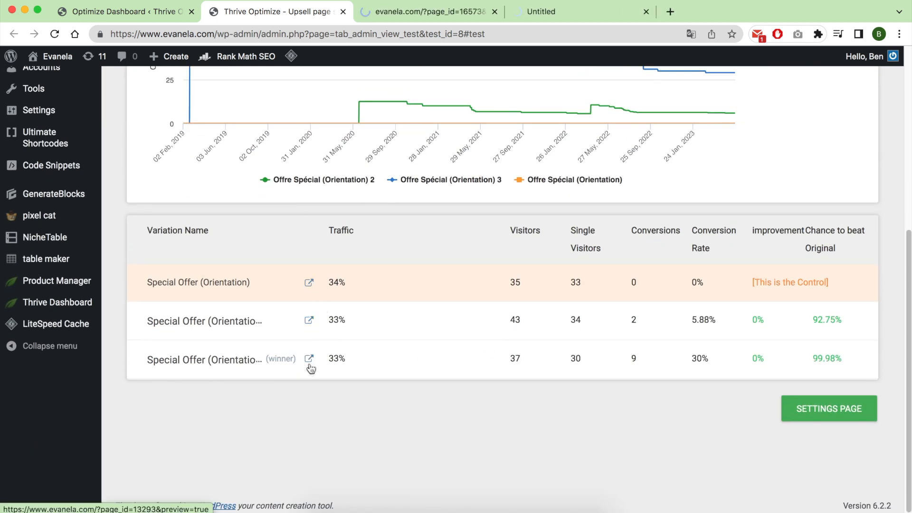
Review the control Special Offer (Orientation) page from its countdown header to the purchase and decline options.
left_click(435, 15)
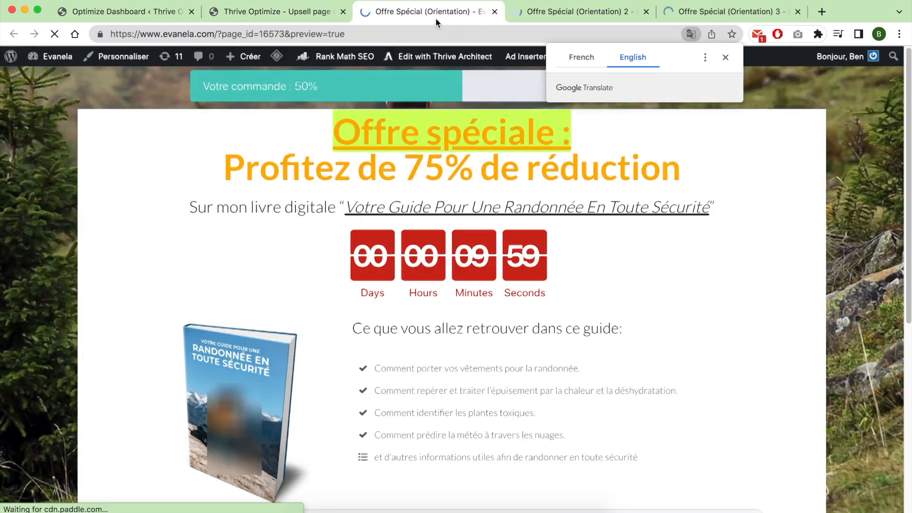
scroll(701, 228, "down", 4)
scroll(701, 230, "down", 3)
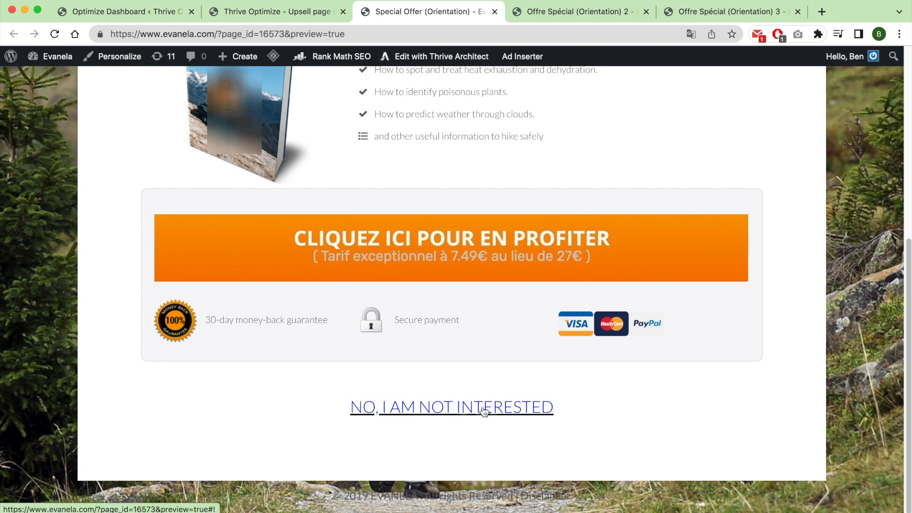
scroll(598, 182, "up", 10)
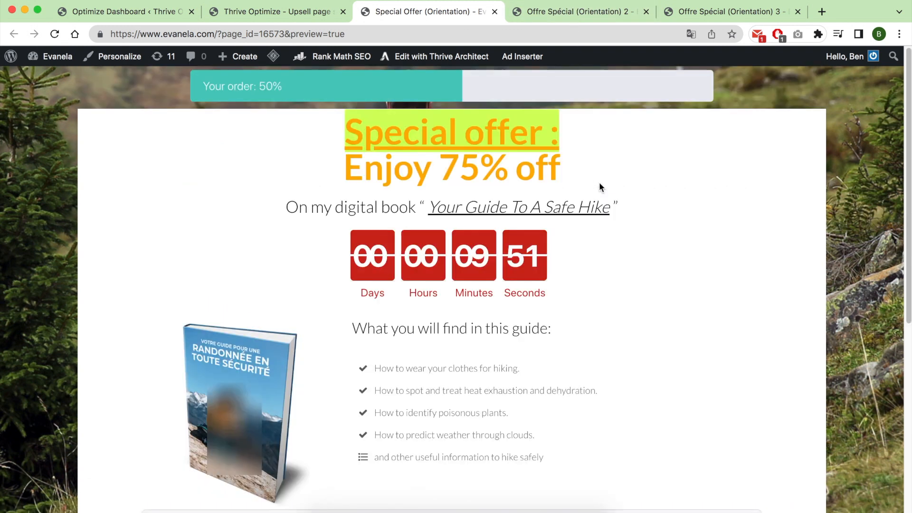
Review the second Special Offer variation down to its guide contents and view the third variation.
left_click(581, 12)
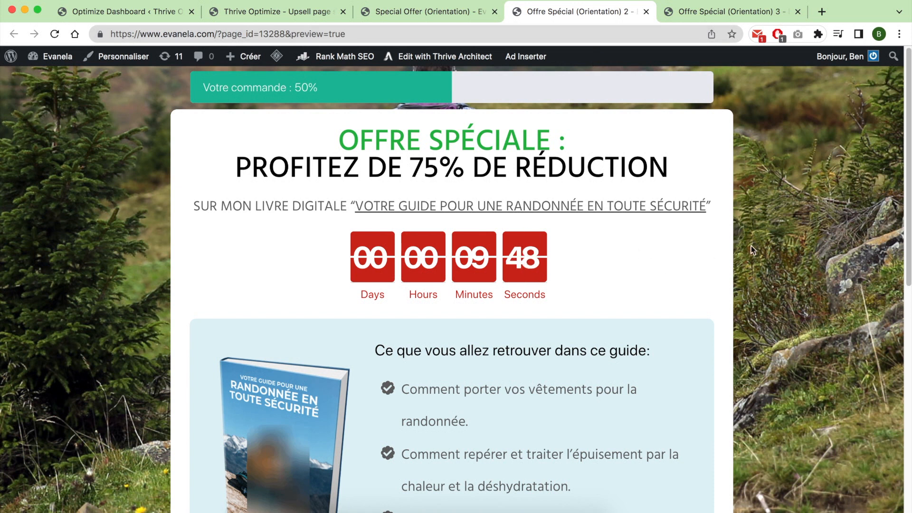
scroll(760, 198, "down", 10)
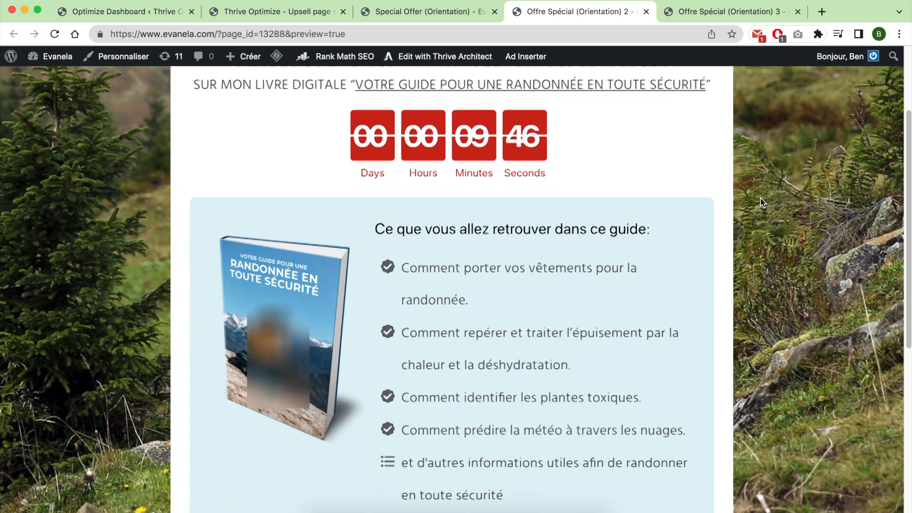
scroll(760, 202, "up", 10)
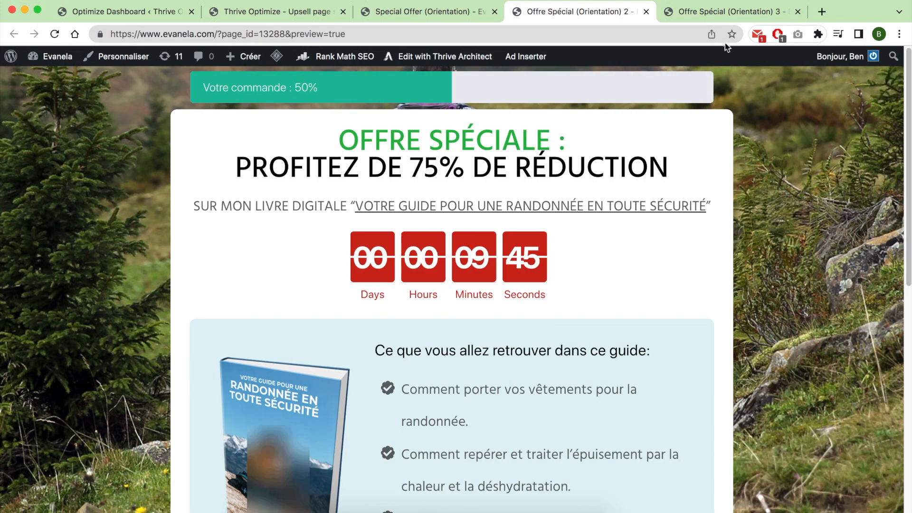
left_click(715, 13)
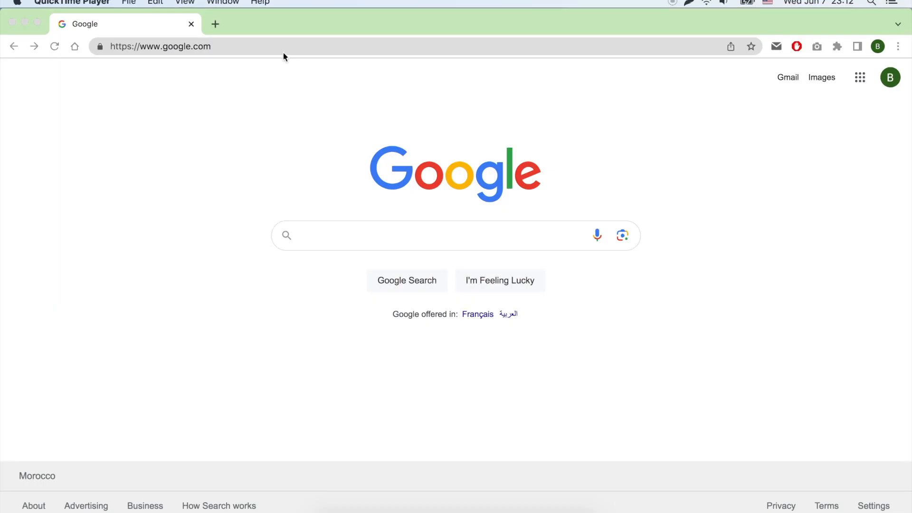
Go to bensexperience.com/goto/thrive and open the Thrive Themes member login.
left_click(466, 50)
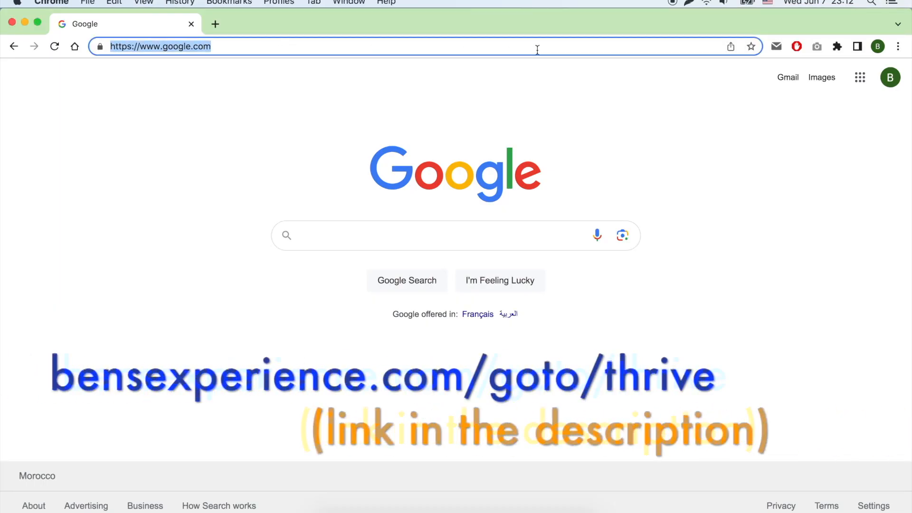
type("bens")
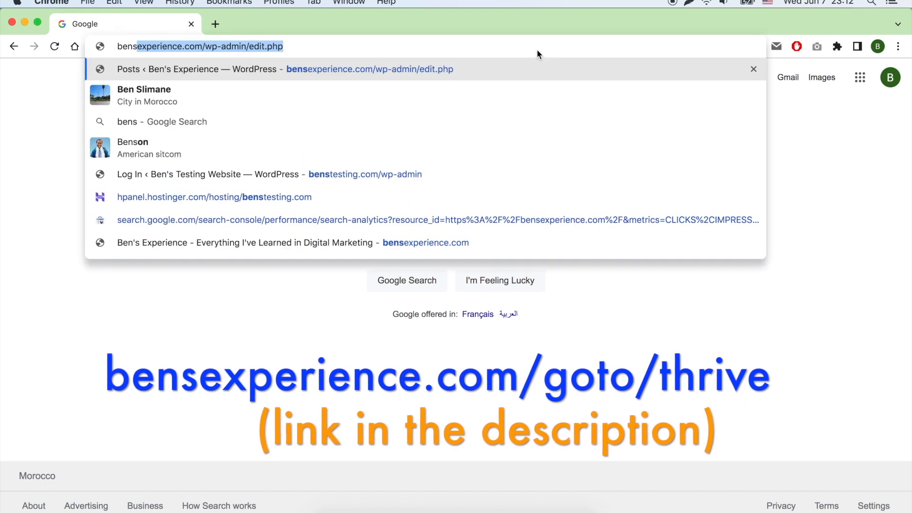
type("experience")
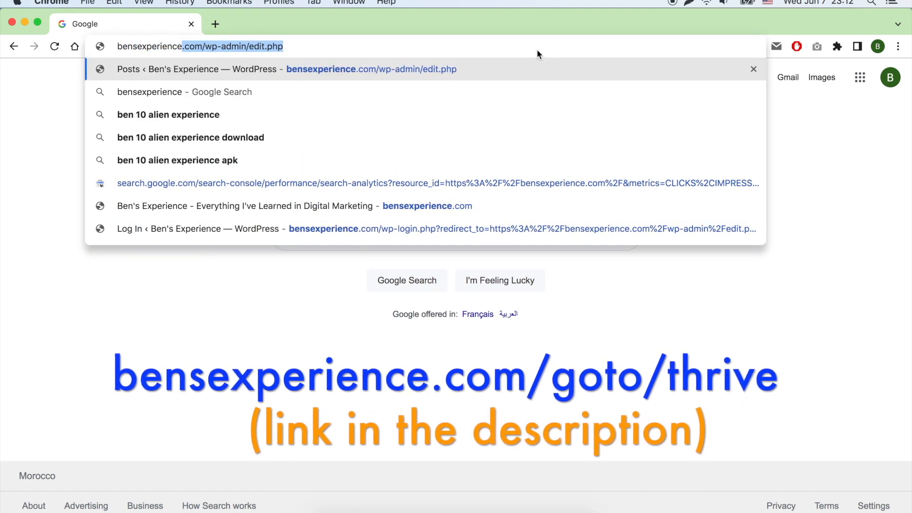
type(".com/goto")
type("/thrive")
key("Return")
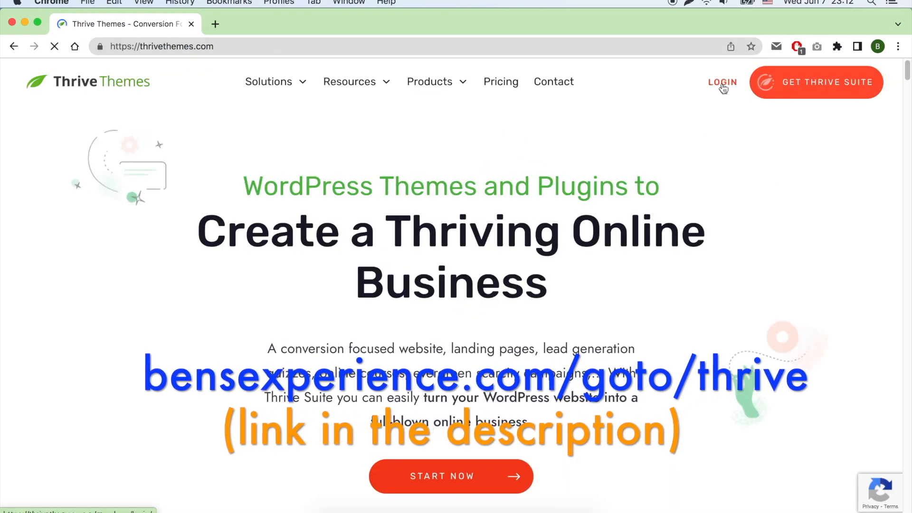
left_click(723, 87)
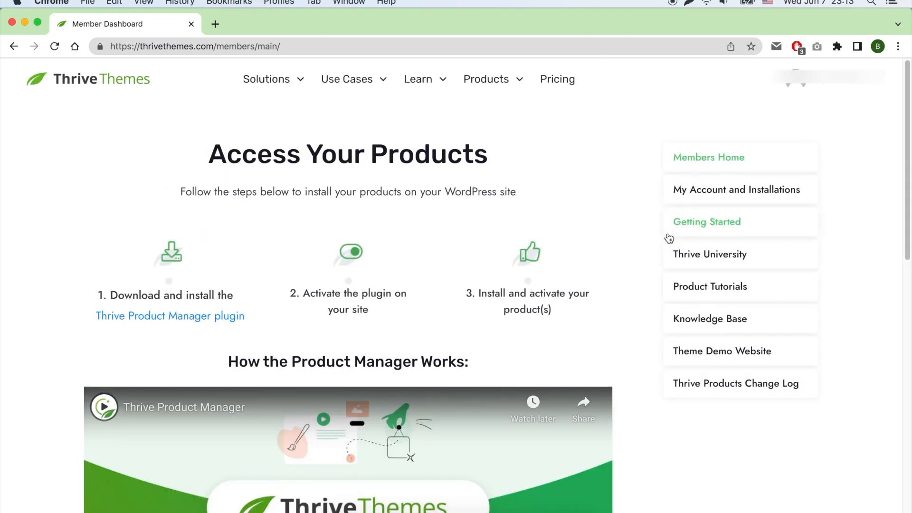
Download the Thrive Product Manager plugin and open the WordPress admin at benstesting.com/wp-admin.
left_click(214, 317)
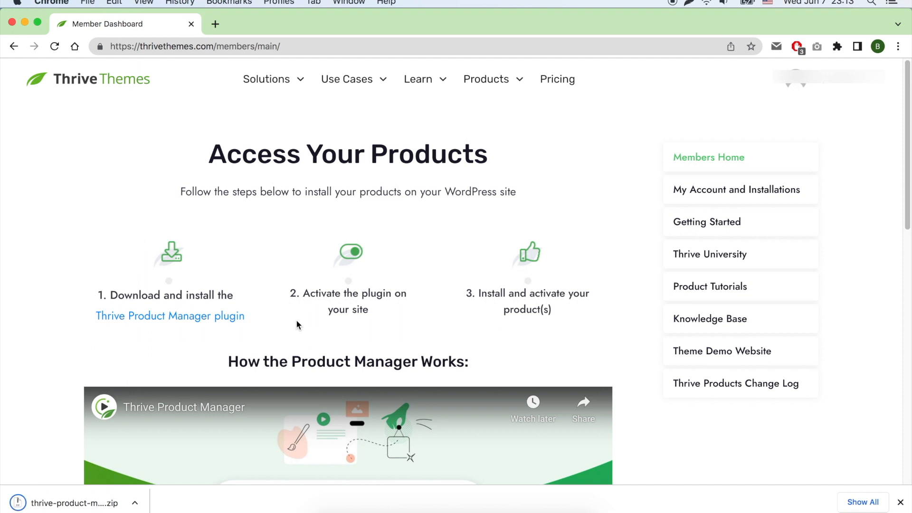
left_click(263, 46)
type("benstesting.com/wp-admin")
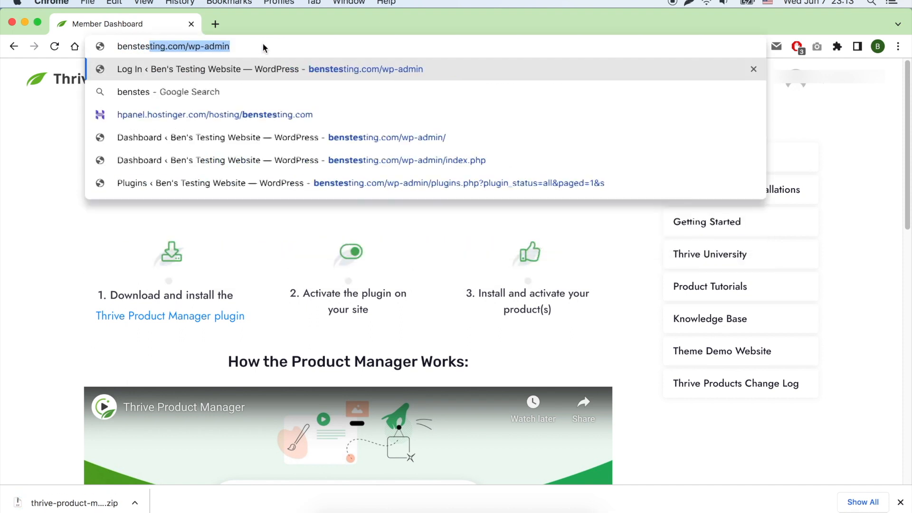
key("Return")
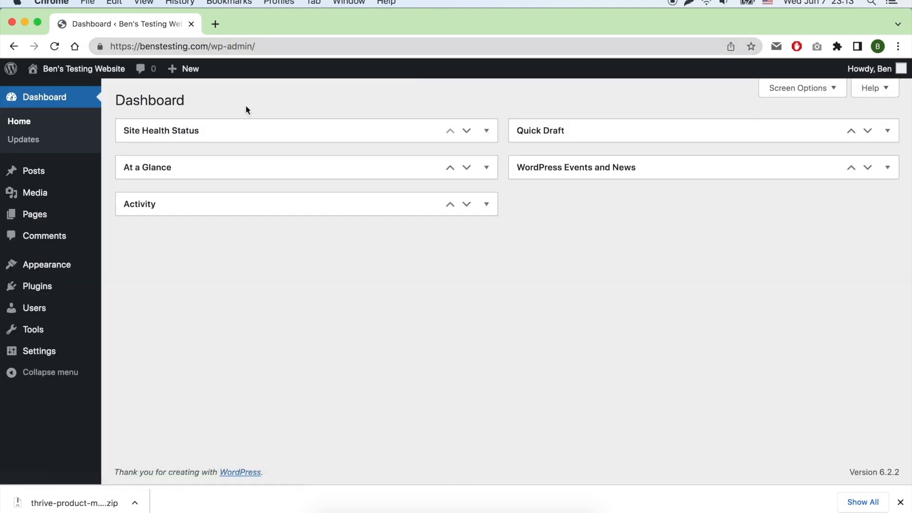
Upload thrive-product-manager-1.11.zip as a new plugin, then install and activate it.
mouse_move(71, 289)
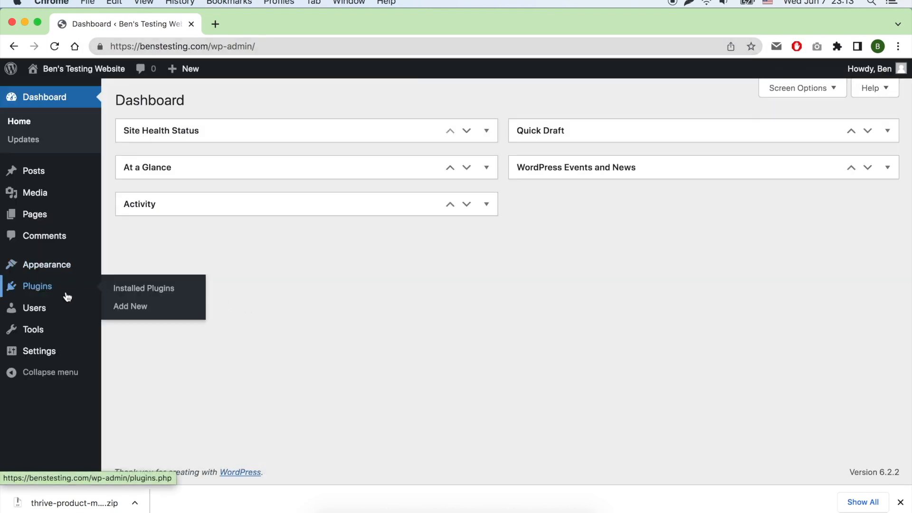
left_click(127, 306)
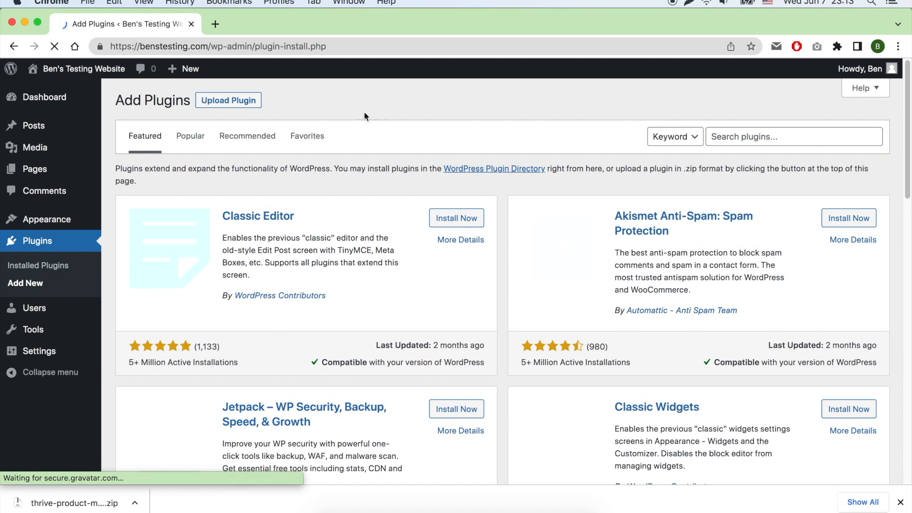
left_click(228, 100)
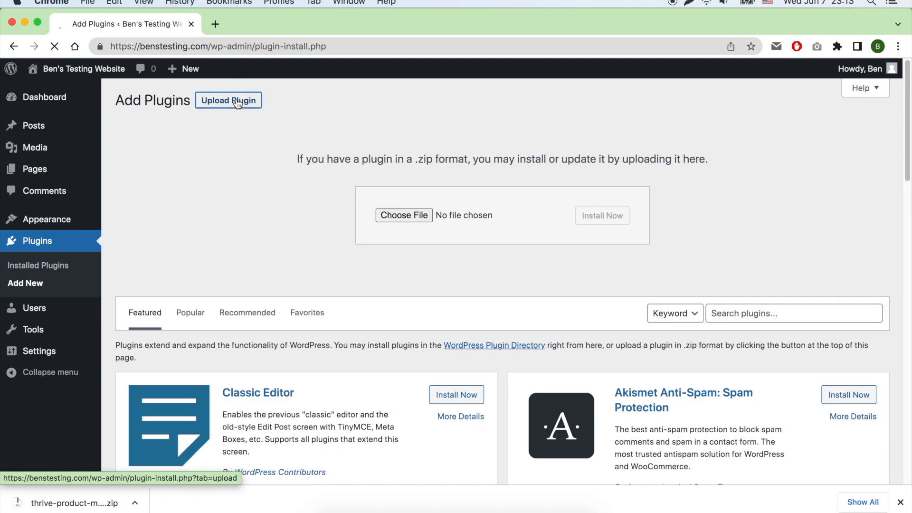
left_click(404, 216)
double_click(392, 120)
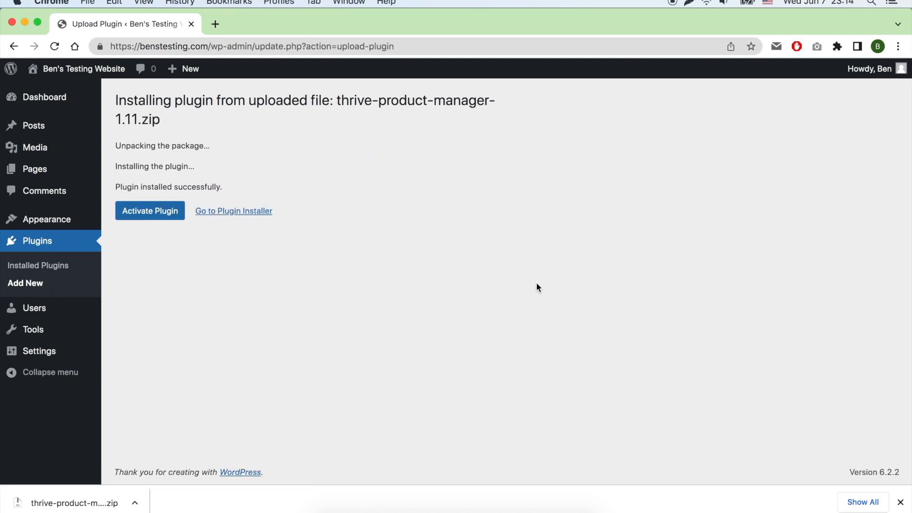
left_click(151, 214)
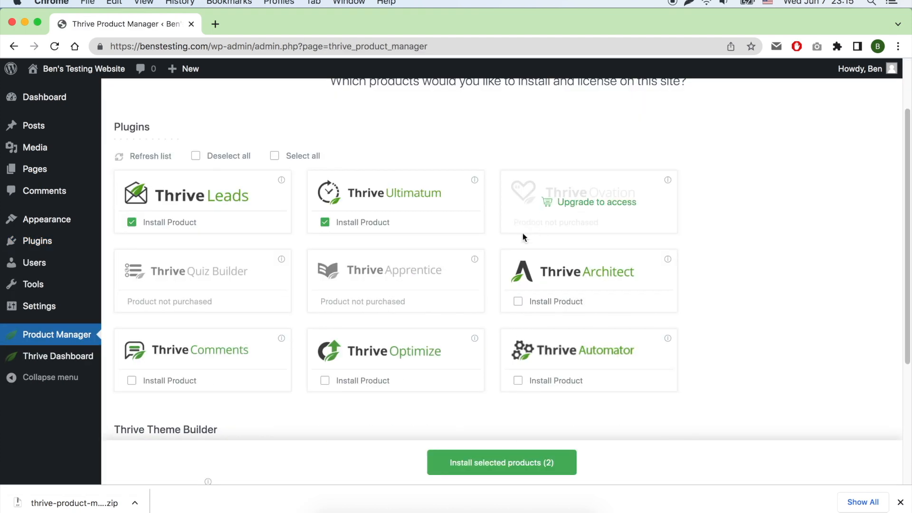
Select Thrive Leads, Ultimatum, Architect, Comments, Optimize and Automator in Product Manager and install them.
left_click(518, 302)
left_click(335, 382)
left_click(560, 386)
scroll(441, 398, "down", 5)
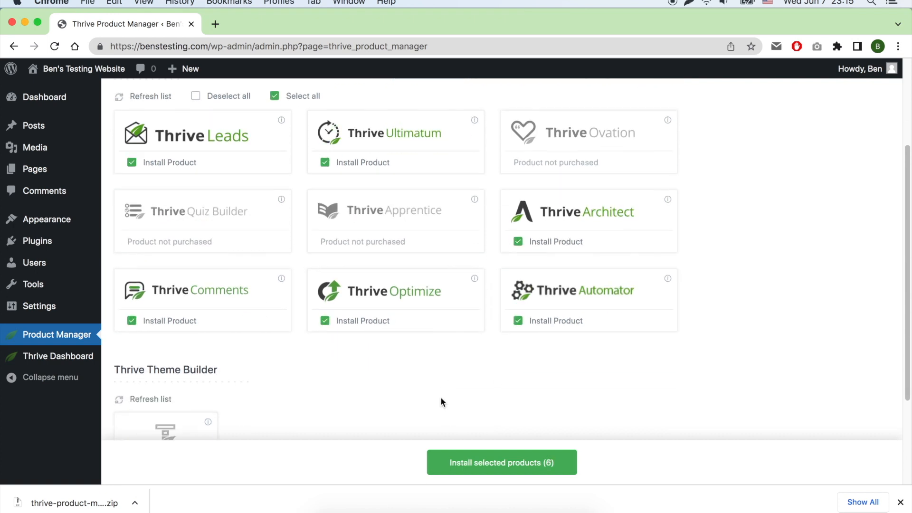
left_click(521, 464)
left_click(900, 503)
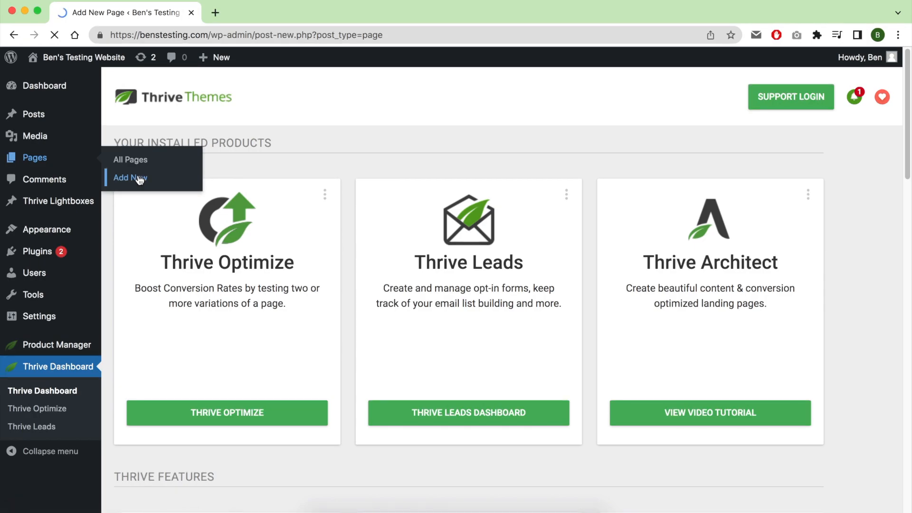
Create a new page titled "Leads capture page" and publish it.
left_click(137, 177)
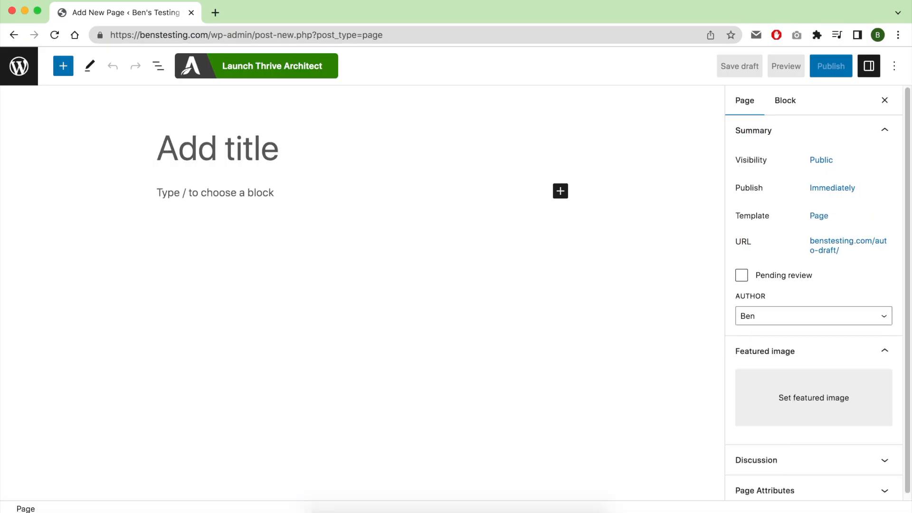
type("Lead capture")
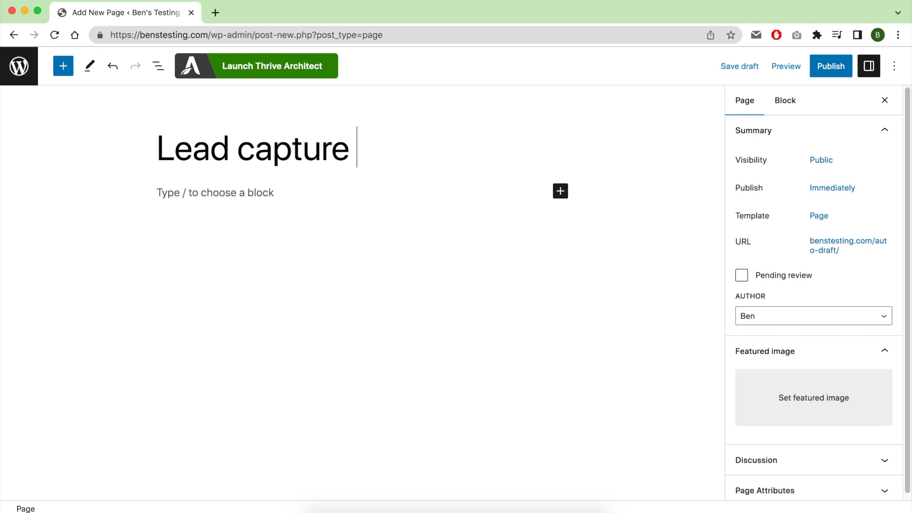
key("super+a")
key("Left")
key("Right")
type("s")
key("super+Right")
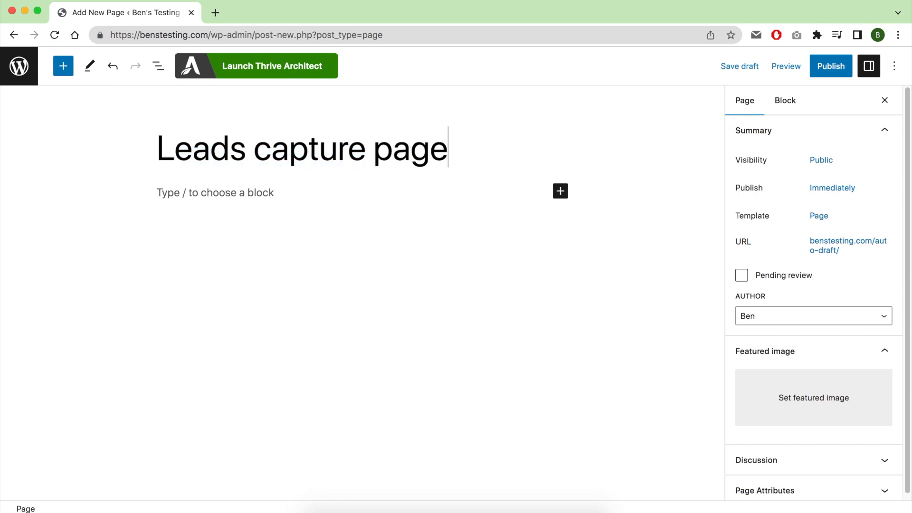
left_click(832, 69)
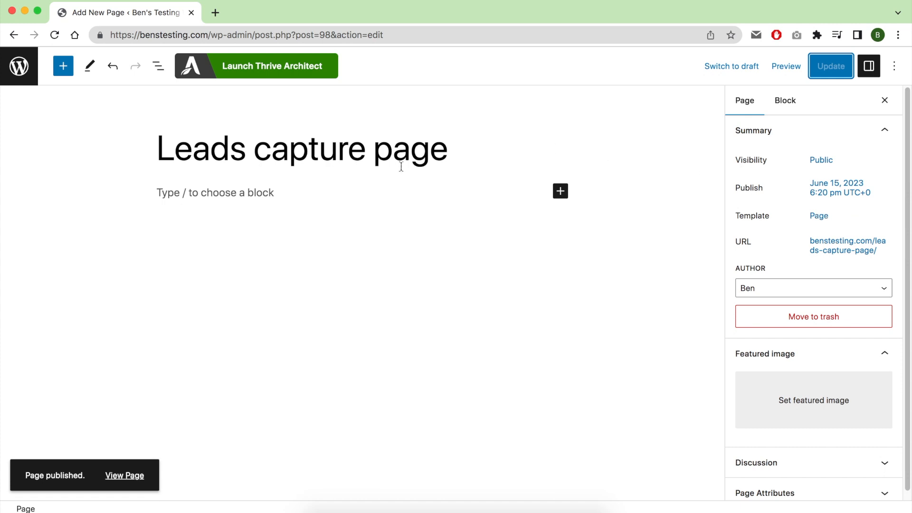
Launch Thrive Architect for the page and load the pre-built Copy 2.0 Smart Lead Generation Page template.
left_click(272, 65)
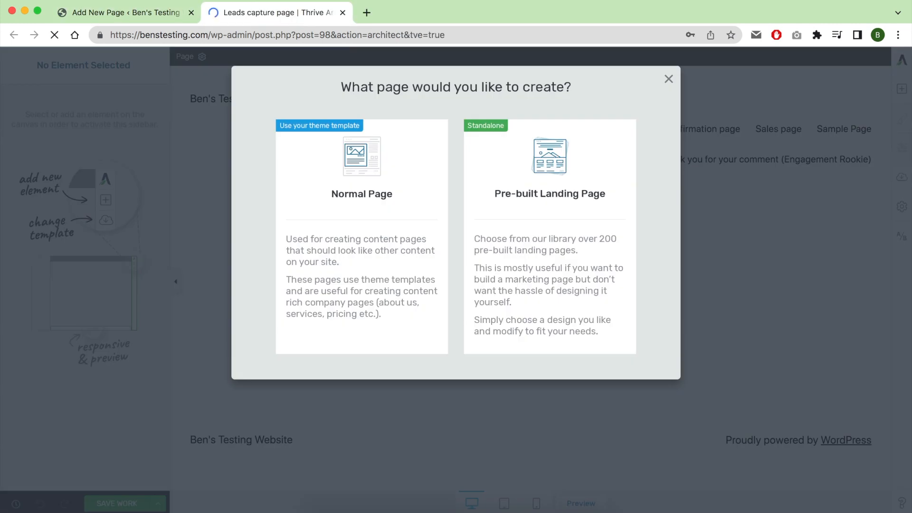
left_click(550, 193)
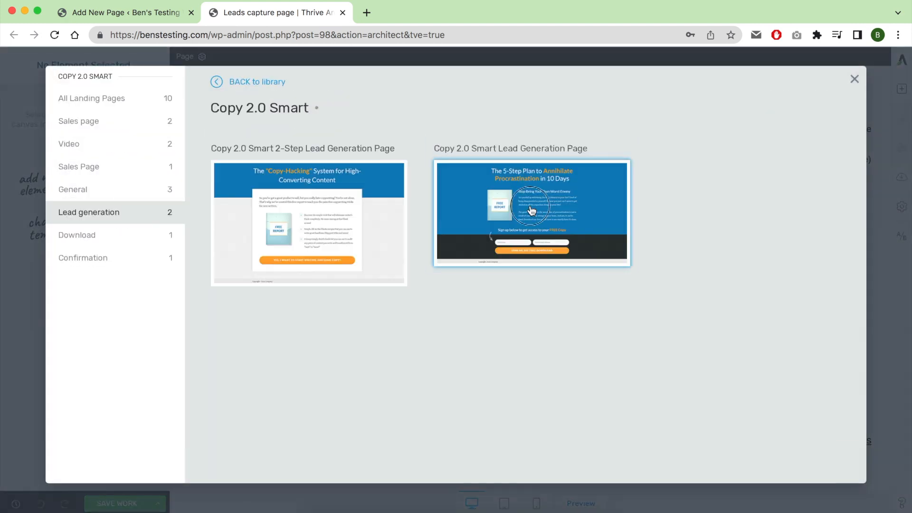
left_click(768, 459)
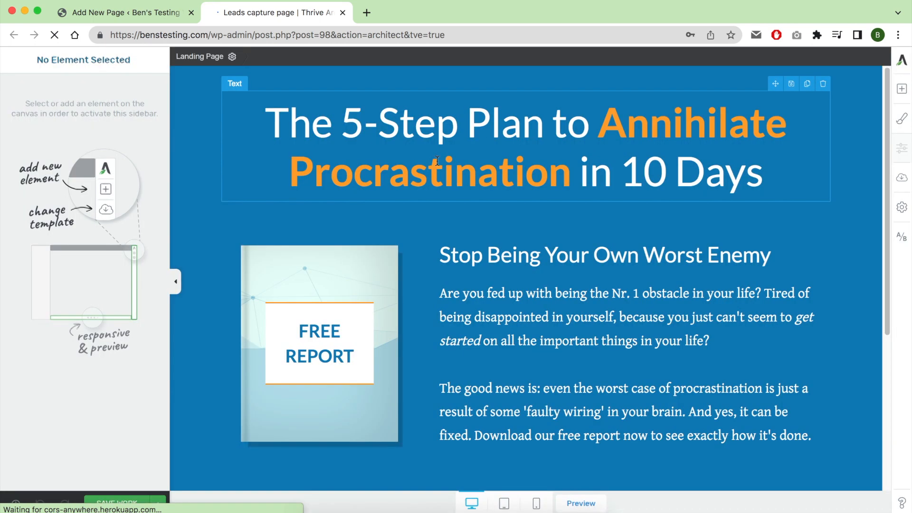
Slightly reduce the main headline's font size and set its line height to 0.90 em.
left_click(441, 123)
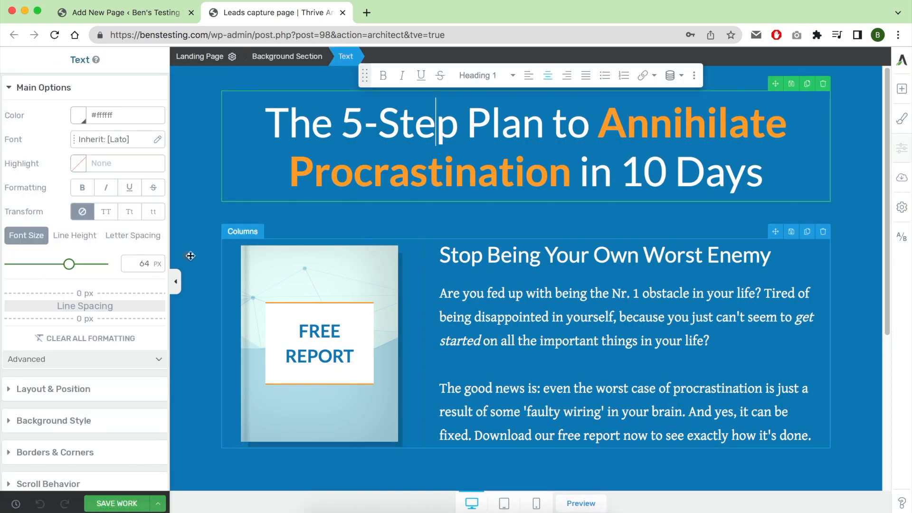
left_click_drag(70, 264, 20, 265)
left_click(75, 235)
left_click(28, 265)
Add an empty image element above the Free Report book graphic and delete the book's content box.
left_click(319, 306)
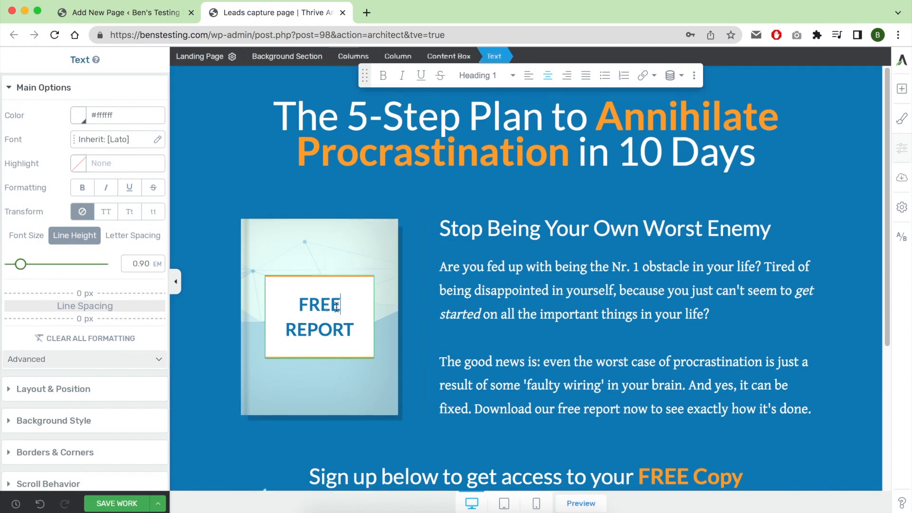
left_click(260, 251)
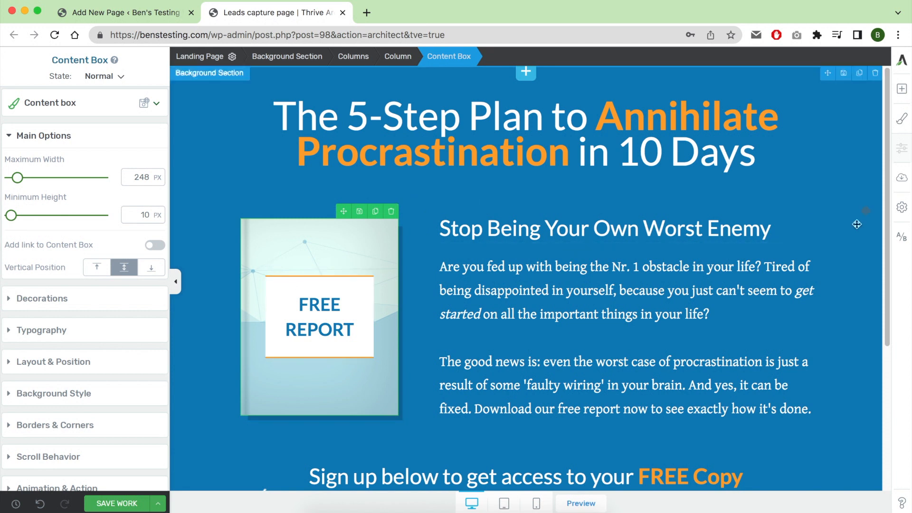
left_click(902, 89)
left_click_drag(851, 178, 316, 221)
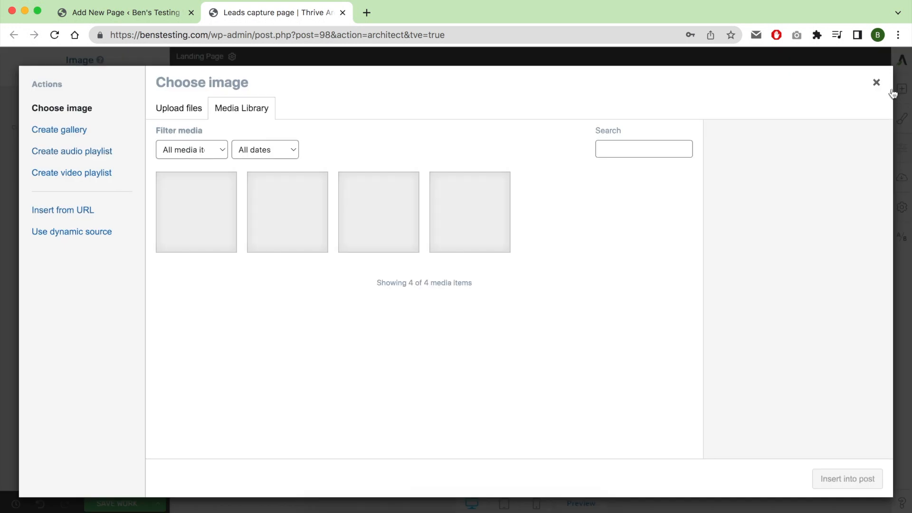
left_click(876, 82)
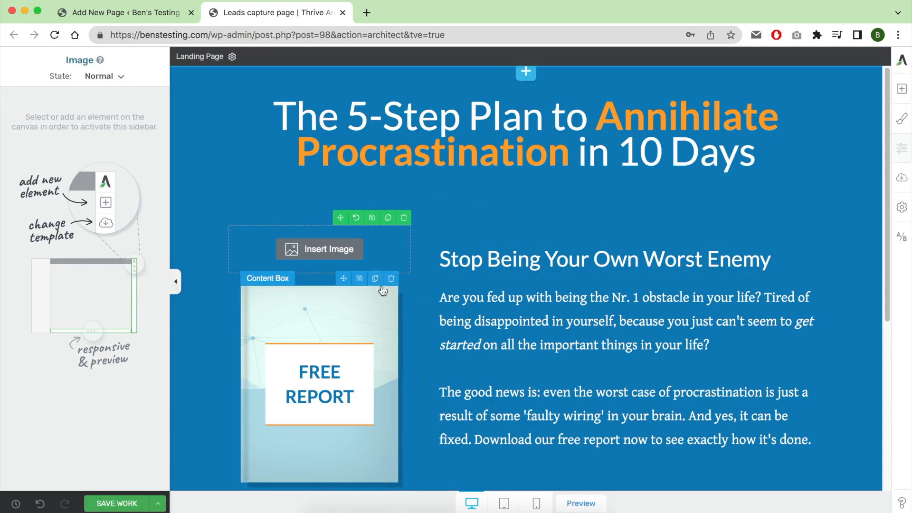
left_click(391, 278)
Duplicate the "Stop Being Your Own Worst Enemy" heading and move the copy directly below the main headline.
left_click(501, 230)
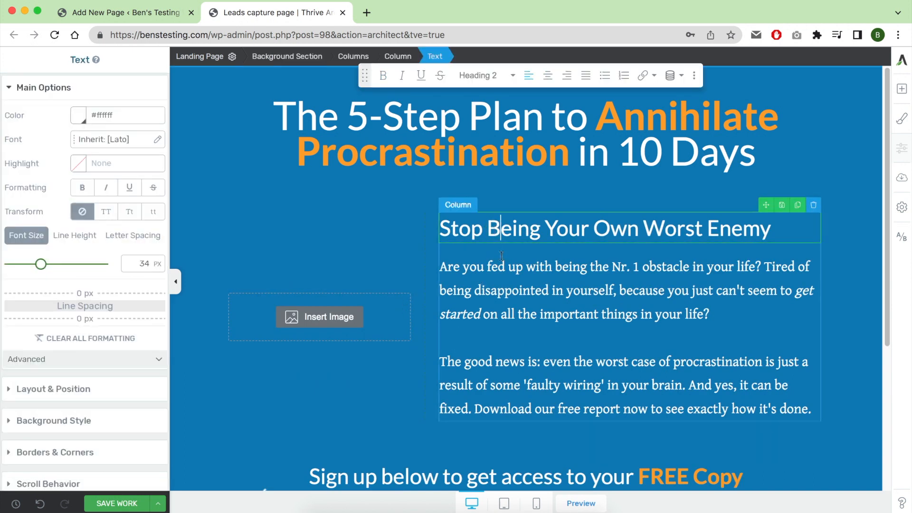
left_click(802, 209)
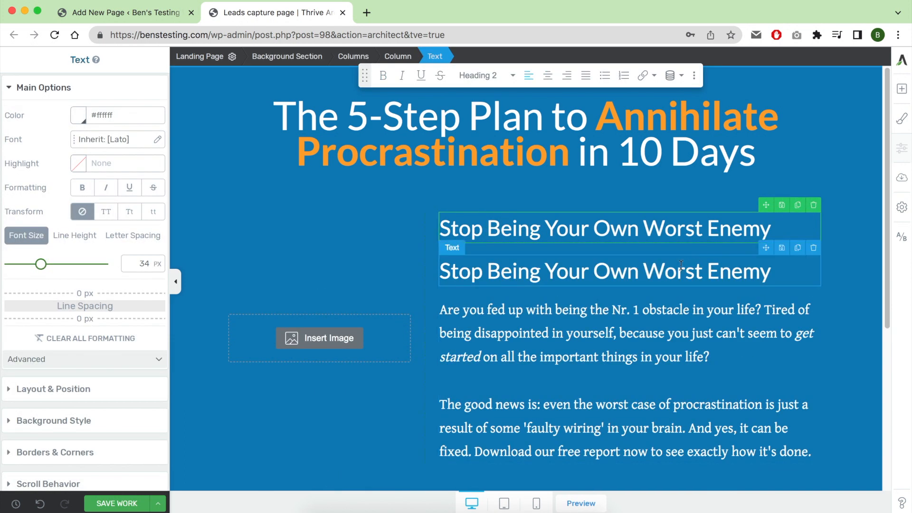
scroll(79, 402, "down", 4)
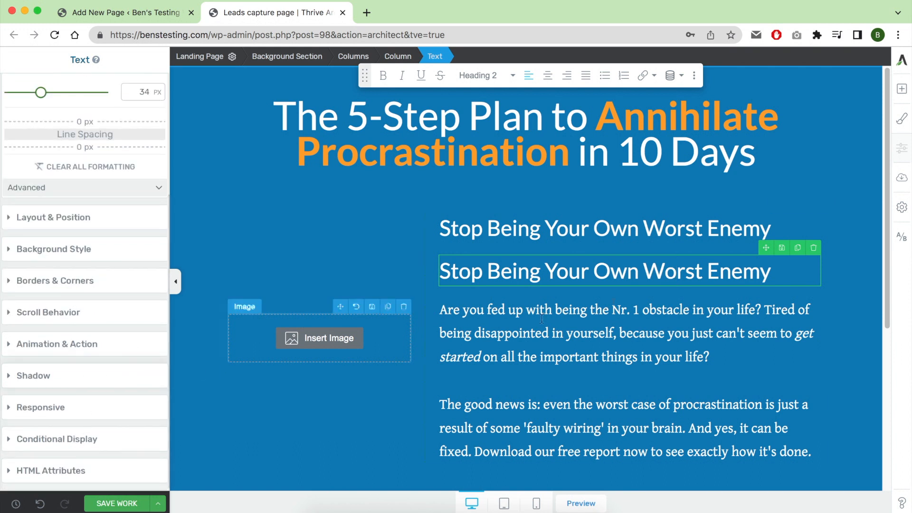
left_click_drag(762, 249, 577, 169)
left_click(467, 229)
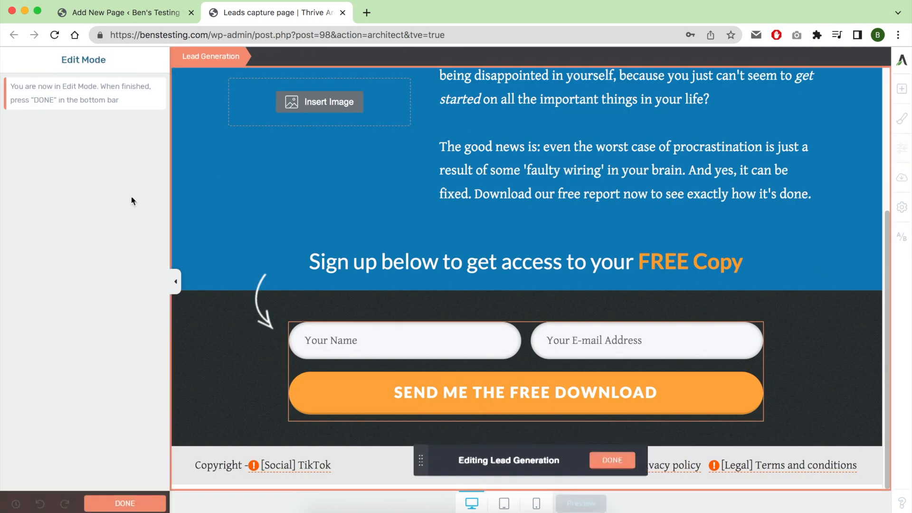
Replace the lead form's submit button text with "GET ME IN" and finish editing the form.
left_click(460, 395)
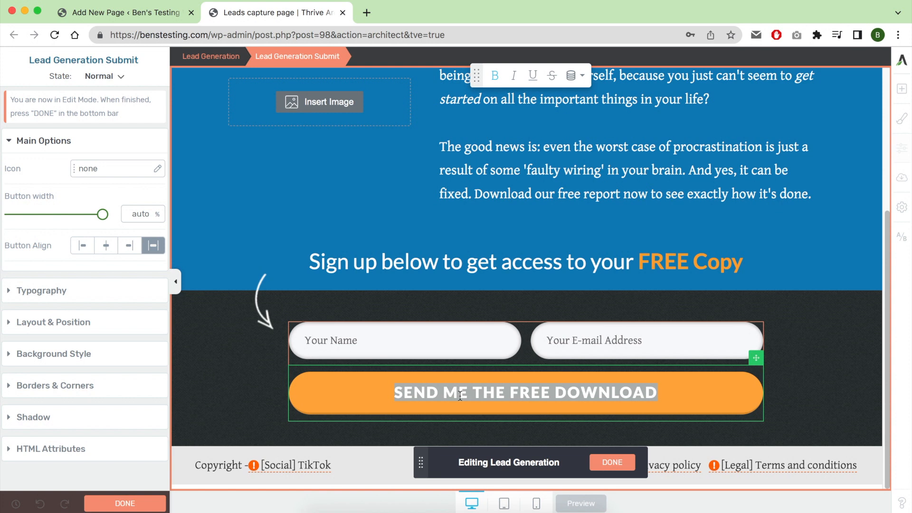
type("G")
type("OWNLOAD NOW")
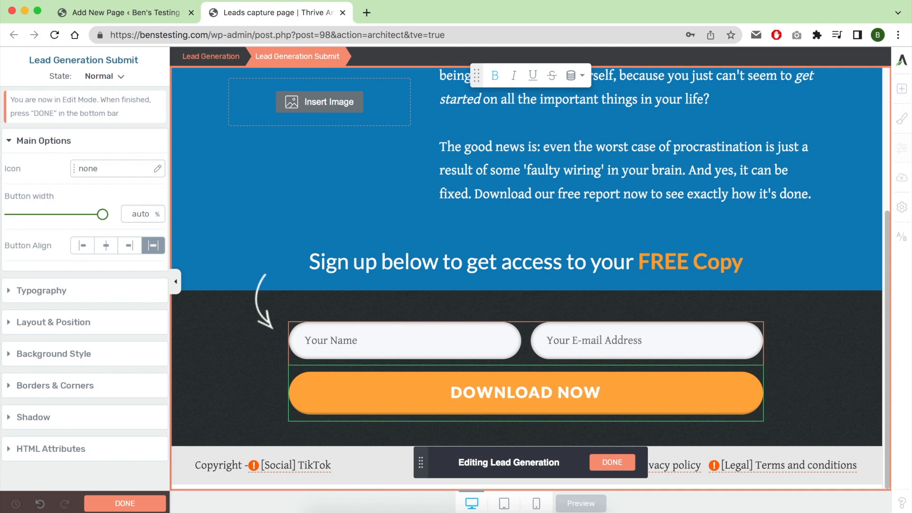
key("super+a")
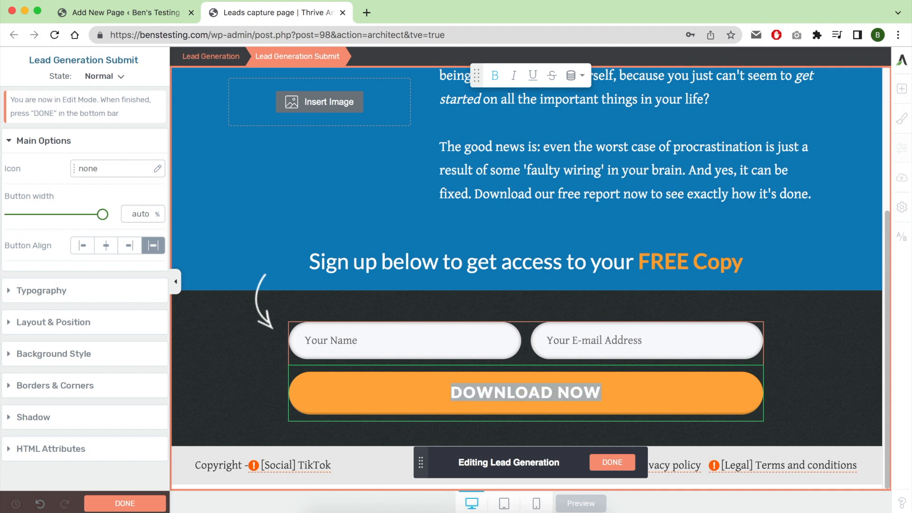
type("GET ME IN")
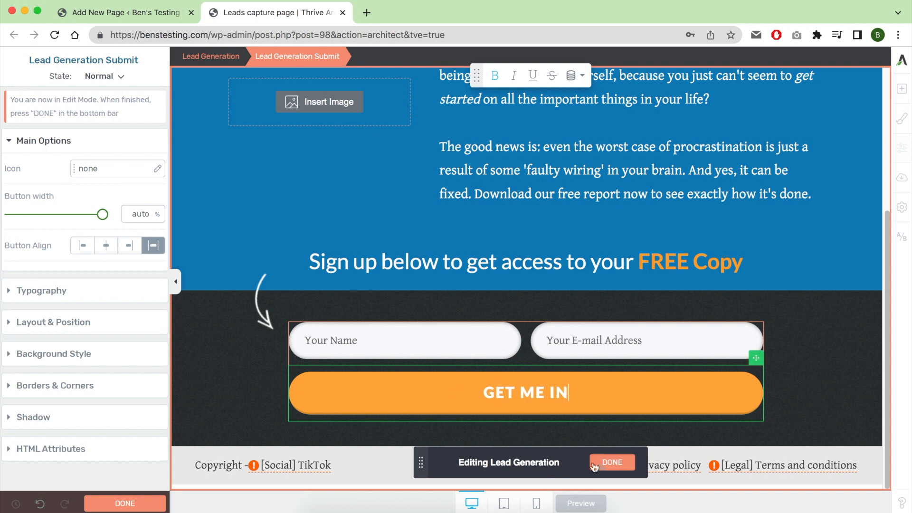
left_click(612, 462)
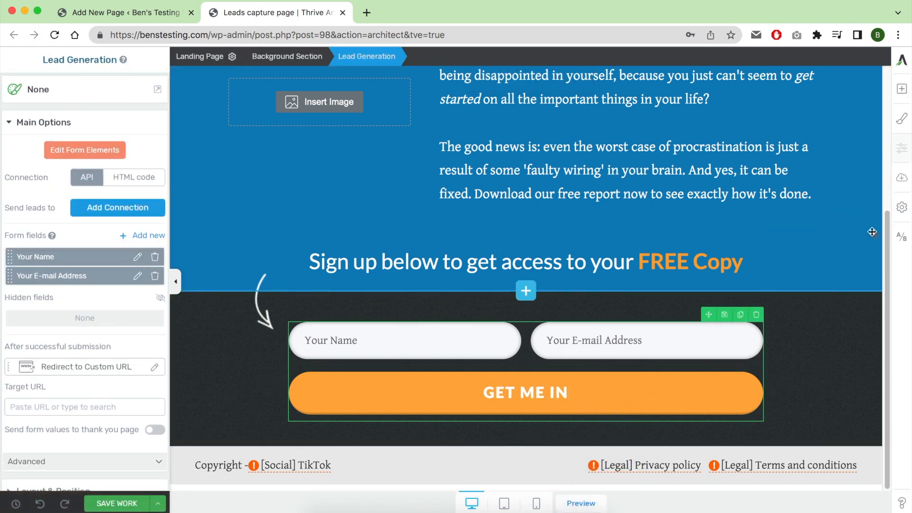
Save the landing page and create a new A/B test for it.
left_click(843, 254)
left_click(119, 504)
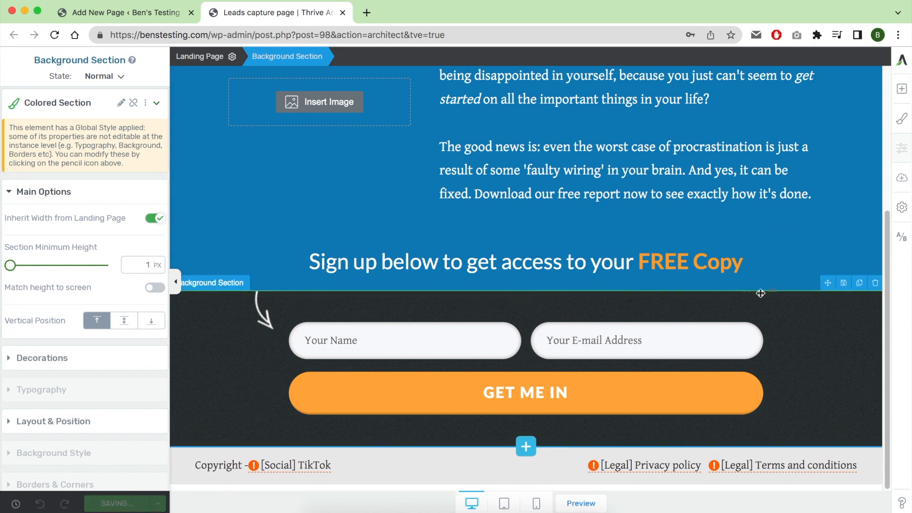
left_click(903, 242)
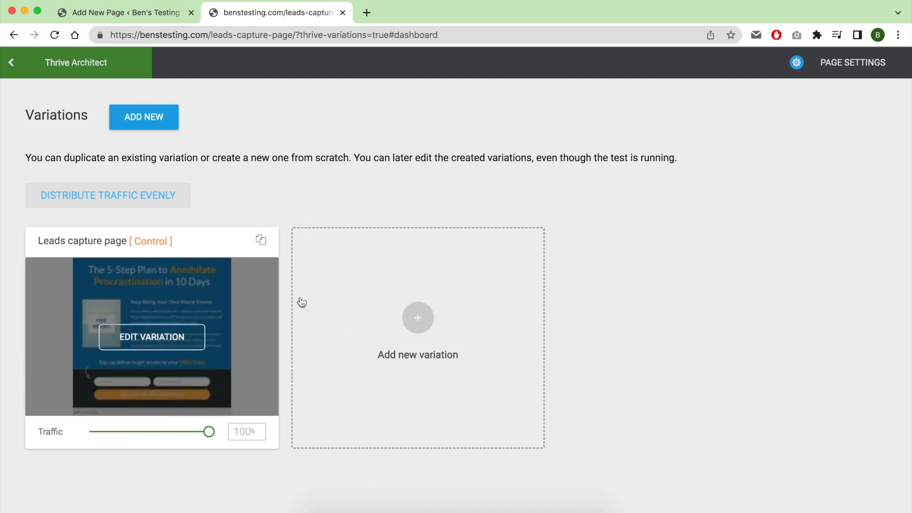
left_click(412, 318)
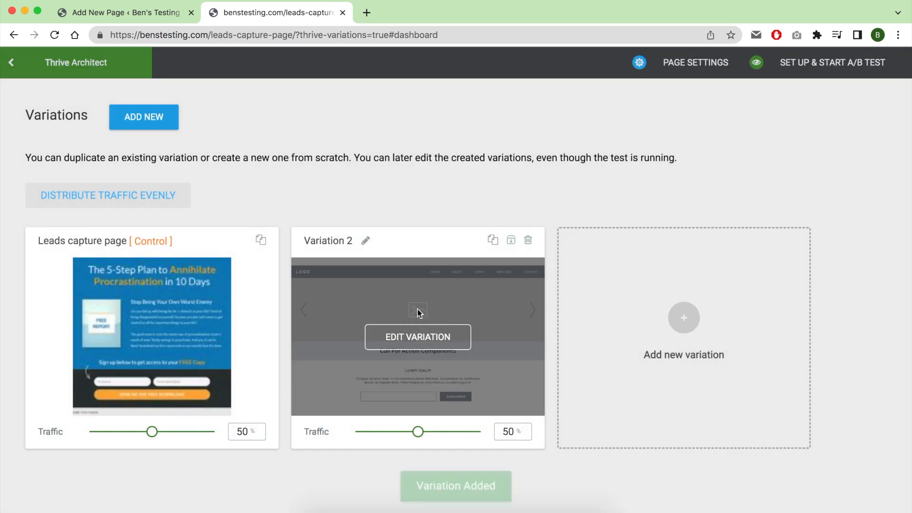
left_click(528, 240)
left_click(563, 244)
Duplicate the control "Leads capture page" as a new variation and open the copy for editing.
left_click(260, 240)
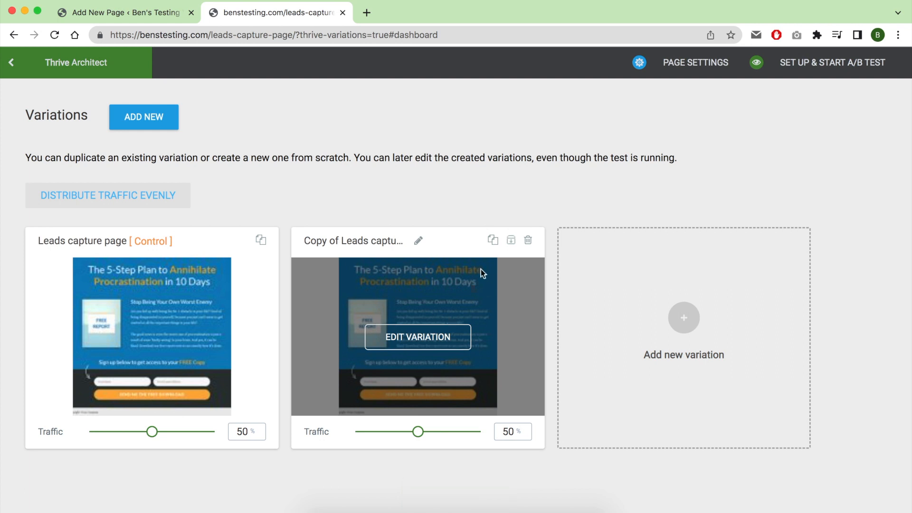
left_click(430, 338)
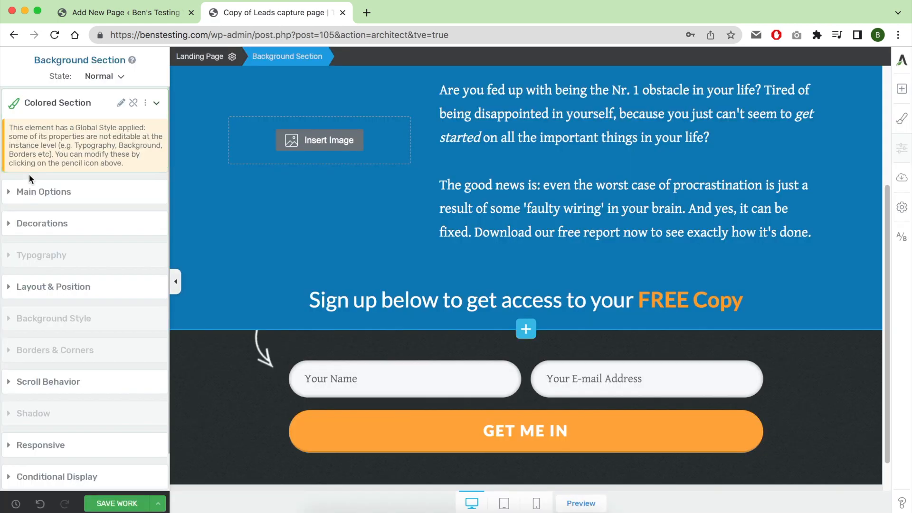
left_click(14, 103)
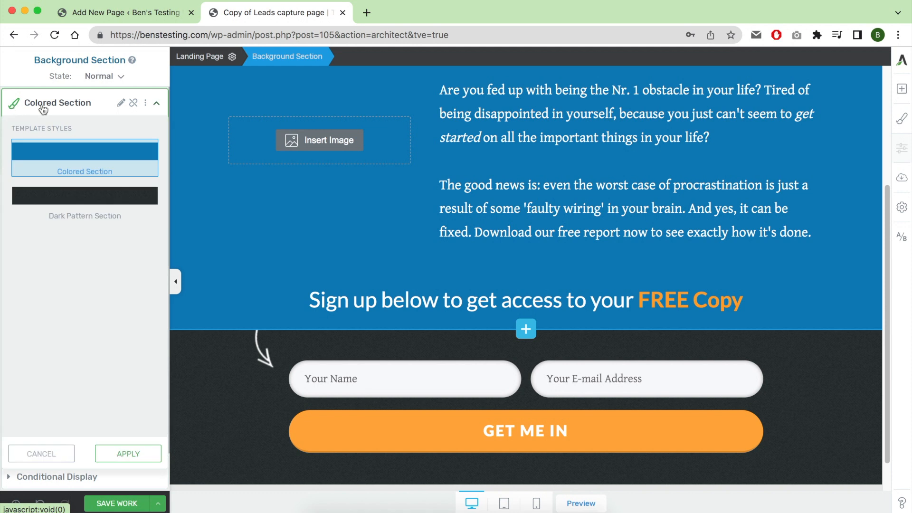
left_click(121, 103)
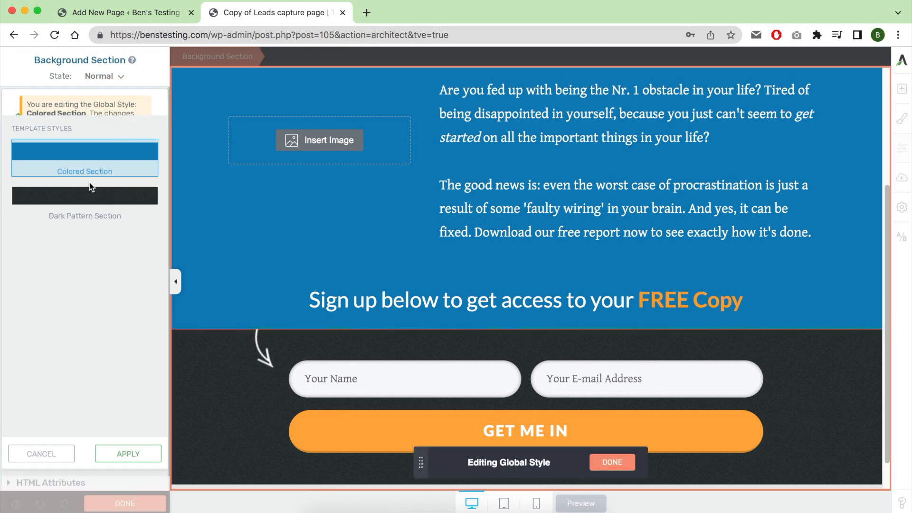
left_click(86, 197)
left_click(92, 157)
left_click(93, 217)
left_click(103, 159)
left_click(57, 454)
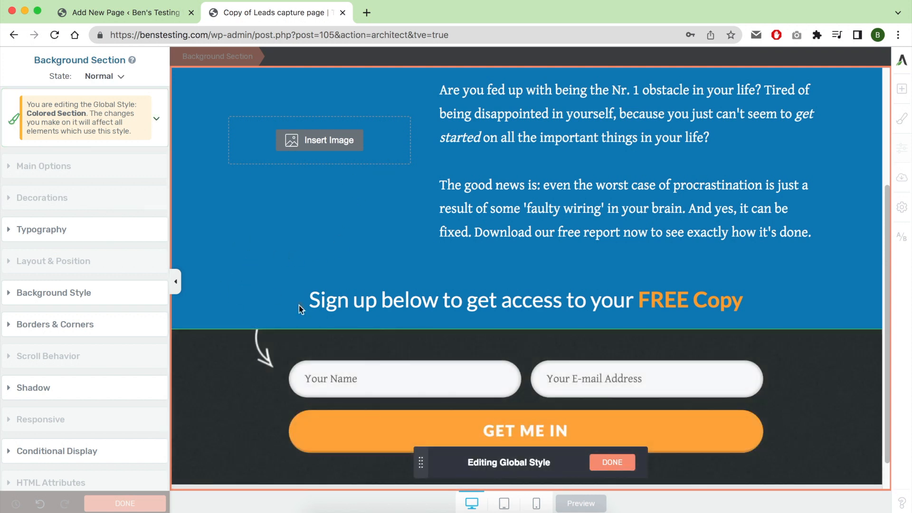
left_click_drag(421, 462, 416, 467)
scroll(251, 254, "up", 3)
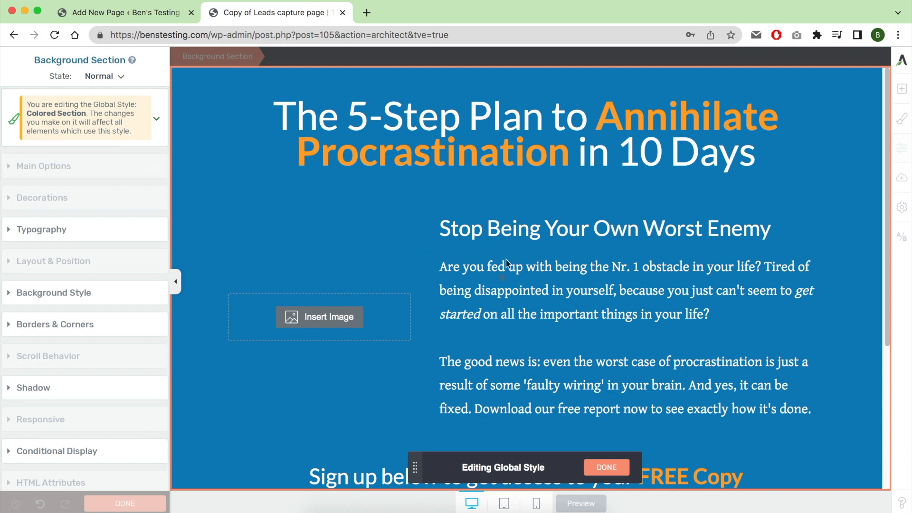
left_click(55, 231)
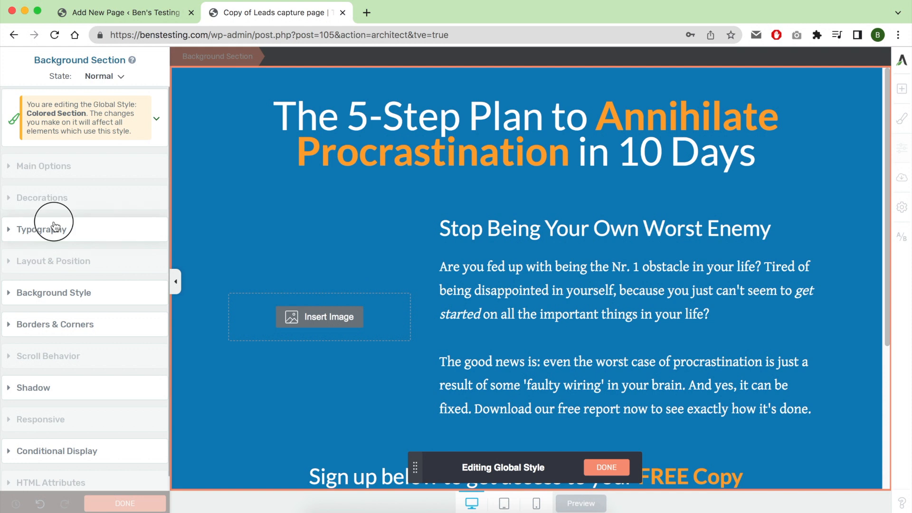
left_click(57, 232)
left_click(57, 232)
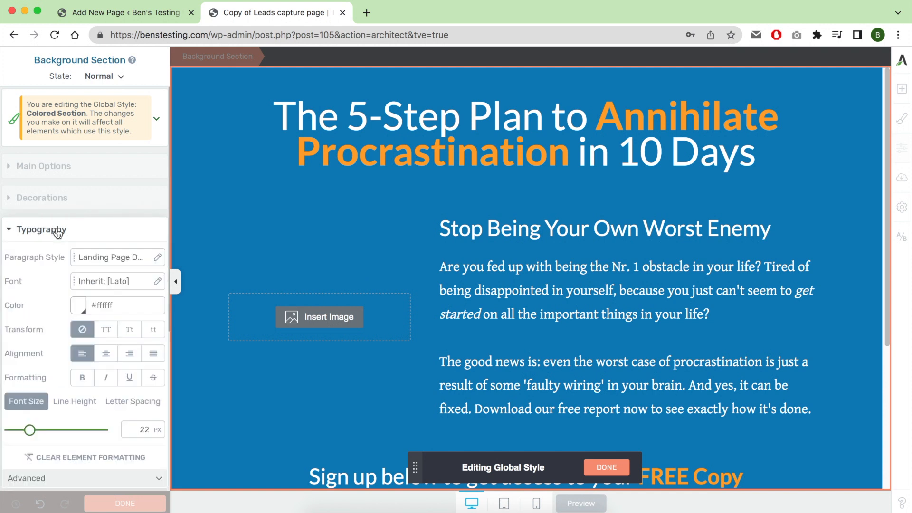
left_click(108, 257)
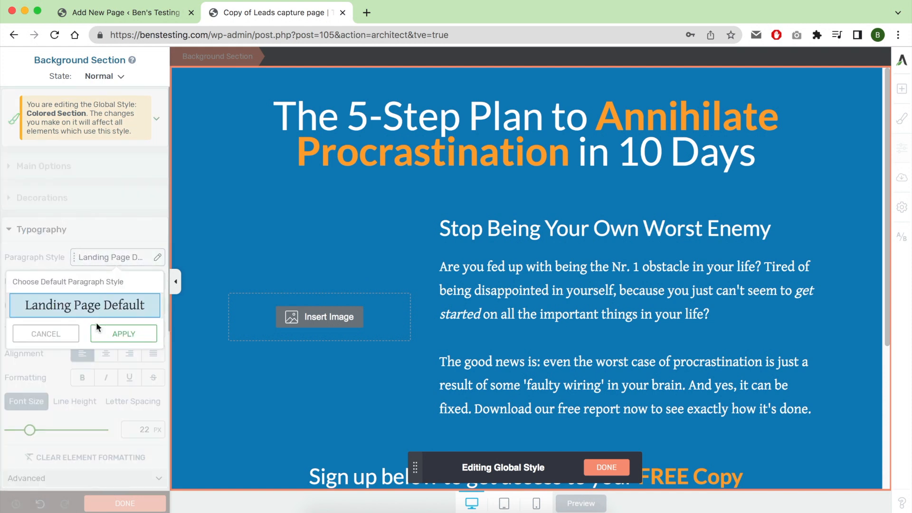
left_click(46, 333)
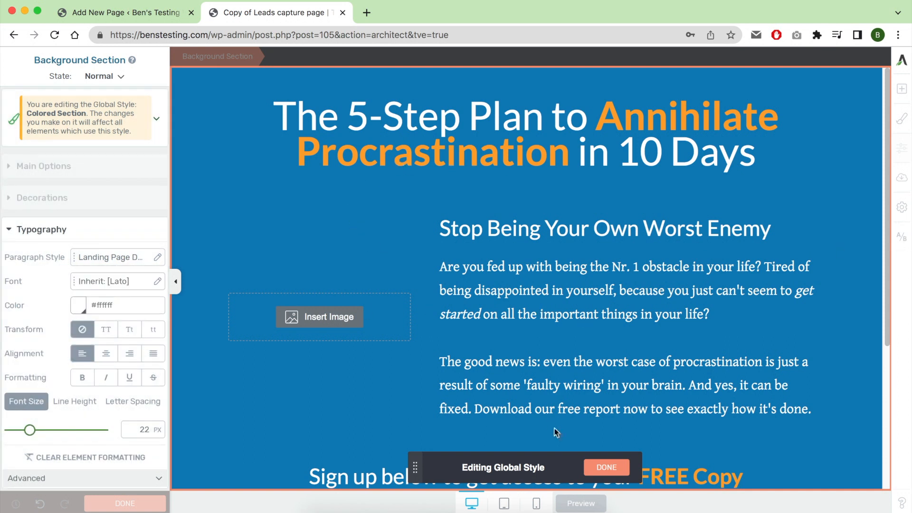
left_click(607, 468)
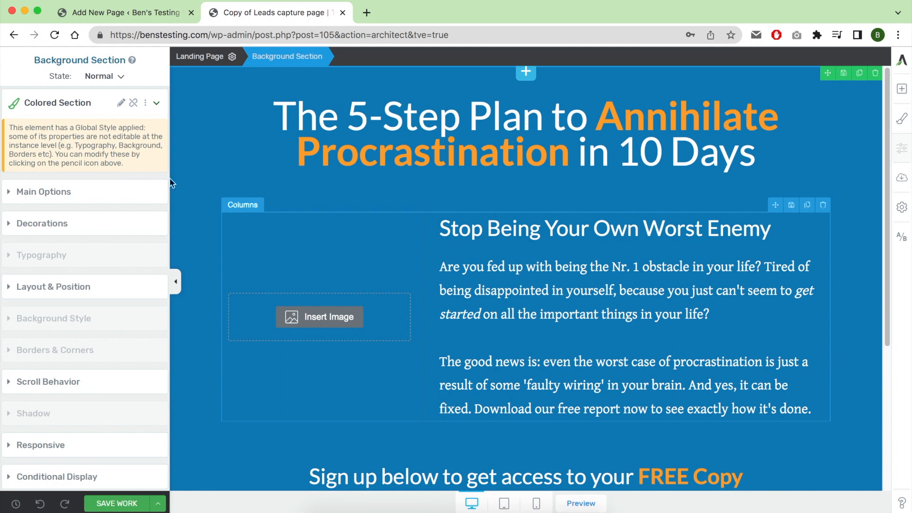
Unlink the blue background section from its global style and open the template color behind its background for editing.
left_click(133, 103)
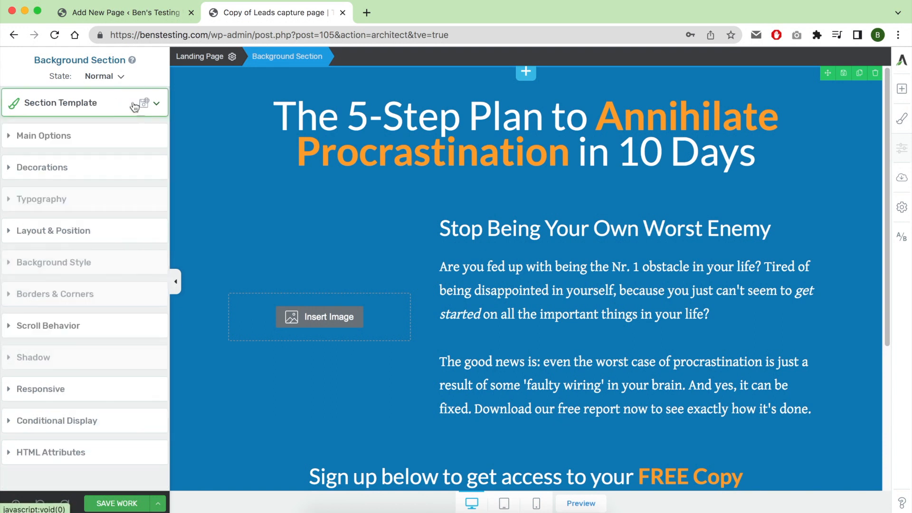
left_click(81, 135)
left_click(73, 300)
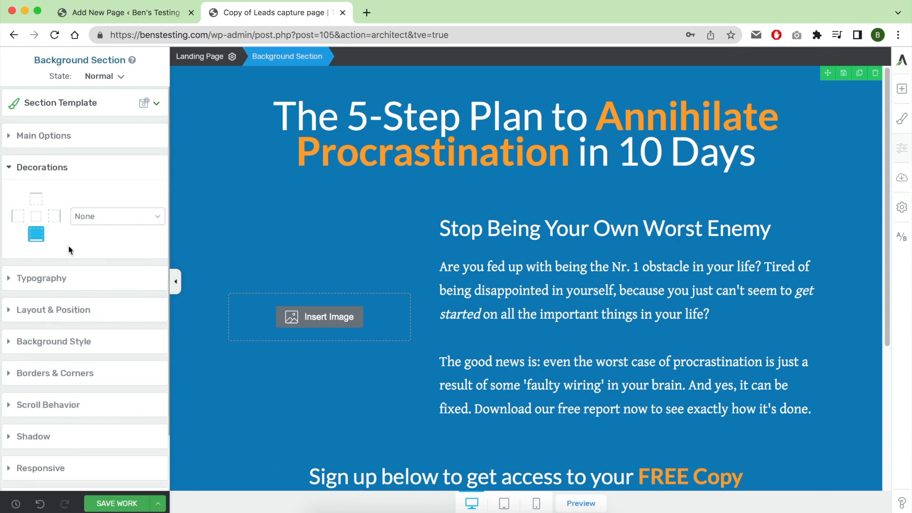
left_click(74, 338)
left_click(12, 339)
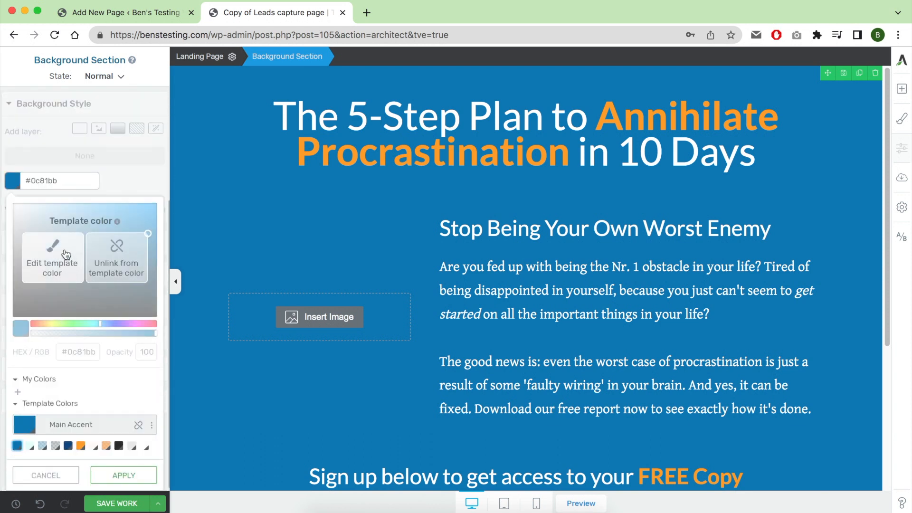
left_click(67, 255)
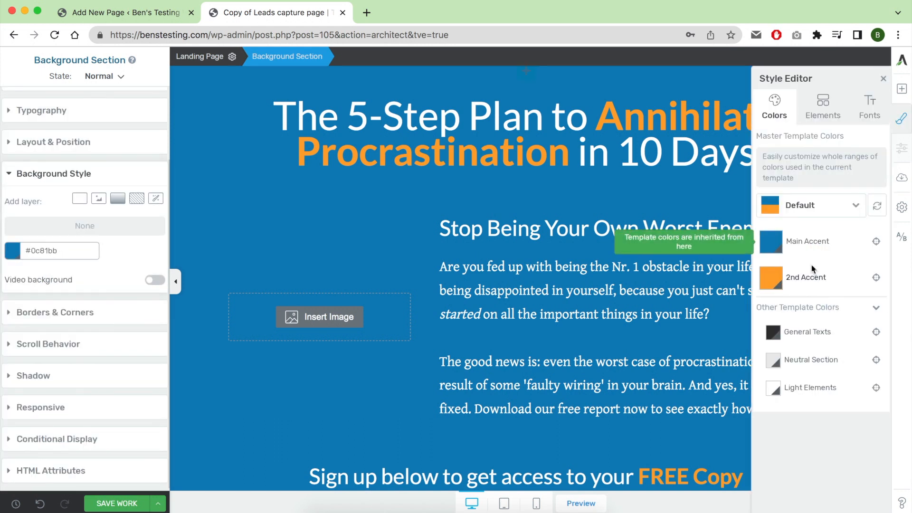
left_click(816, 246)
left_click(670, 268)
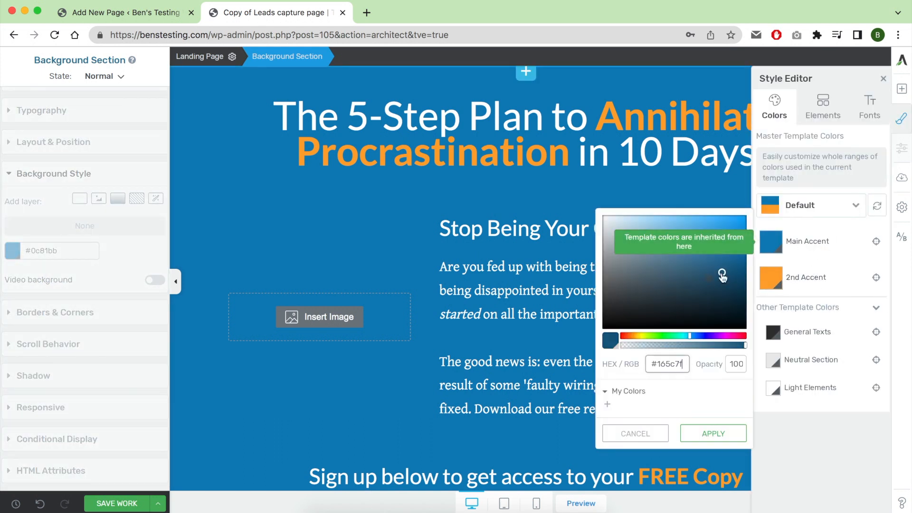
left_click(646, 268)
left_click_drag(660, 337, 646, 336)
left_click(819, 284)
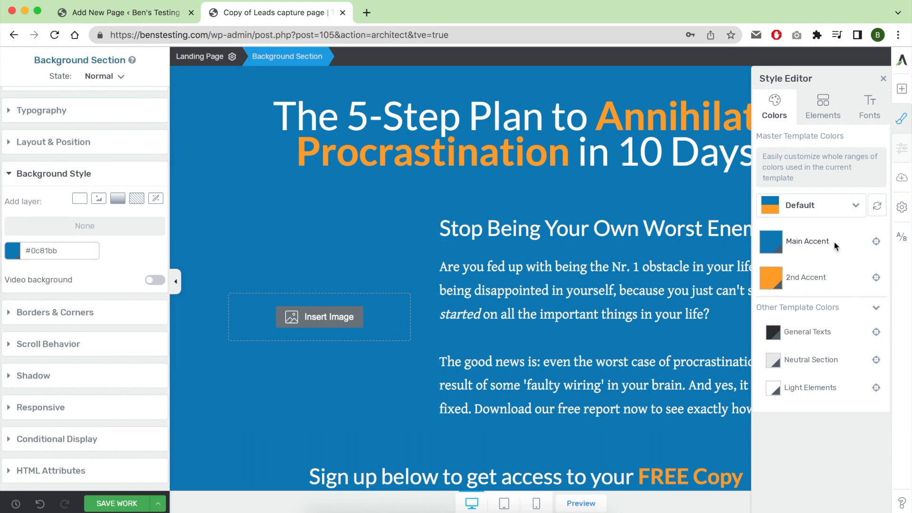
Switch the master template colors to the purple and yellow Playful palette and close the Style Editor.
left_click(818, 215)
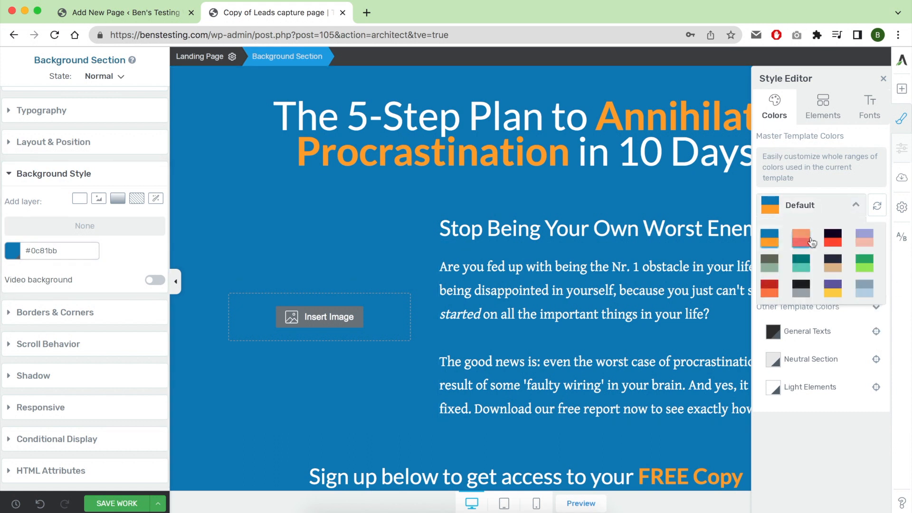
left_click(803, 237)
left_click(822, 204)
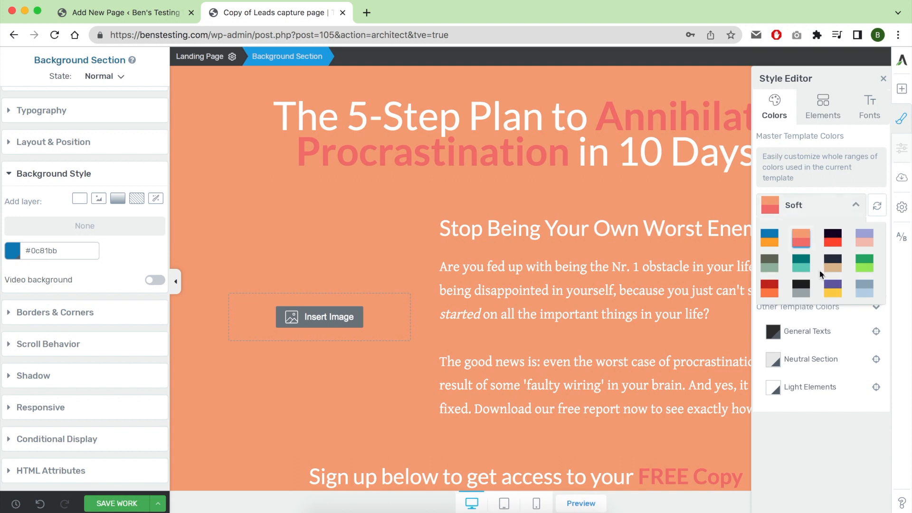
left_click(825, 290)
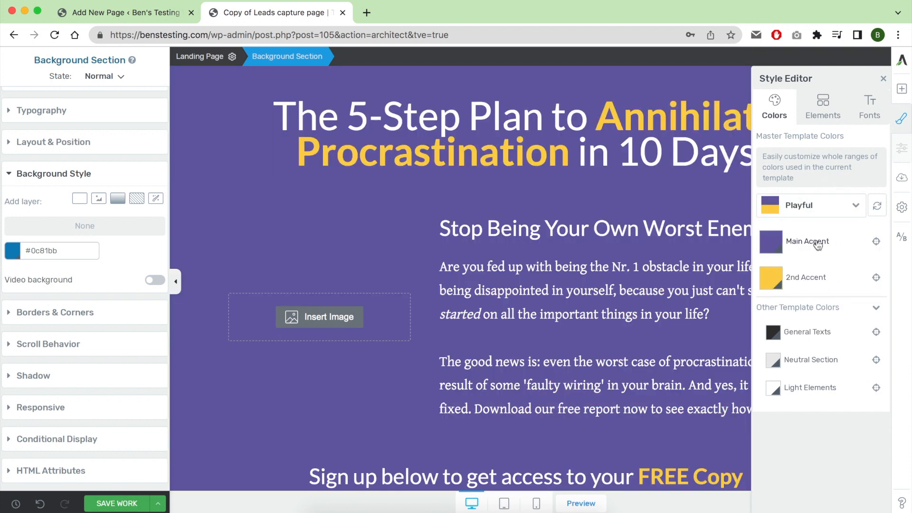
left_click(883, 77)
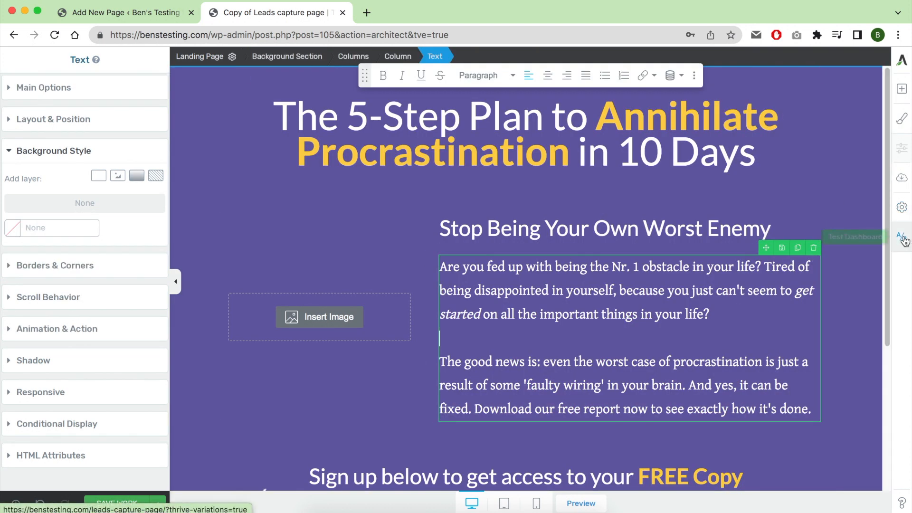
Save the recolored variation and return to the A/B test dashboard.
left_click(135, 505)
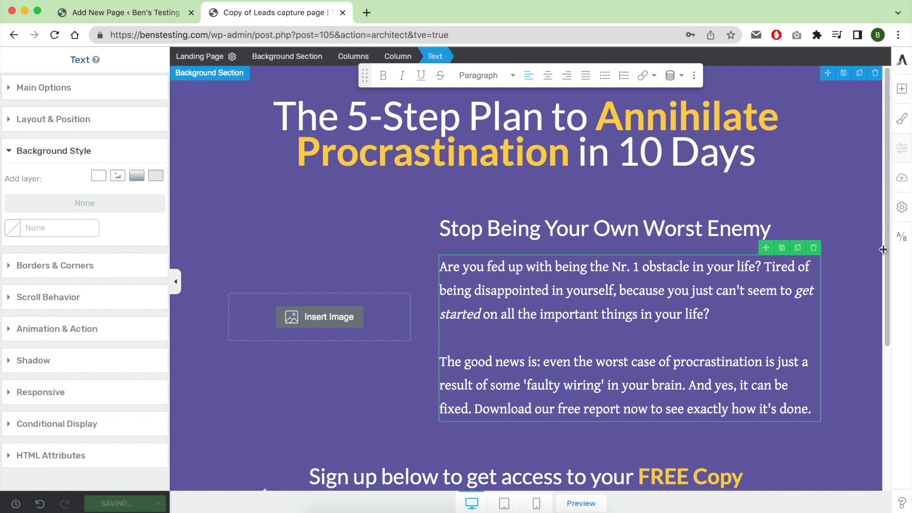
scroll(749, 268, "down", 5)
scroll(748, 267, "up", 5)
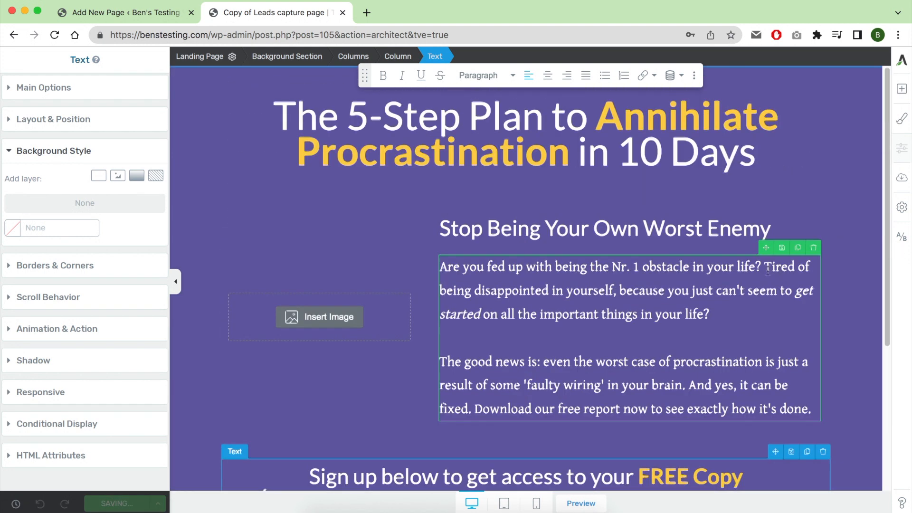
left_click(904, 242)
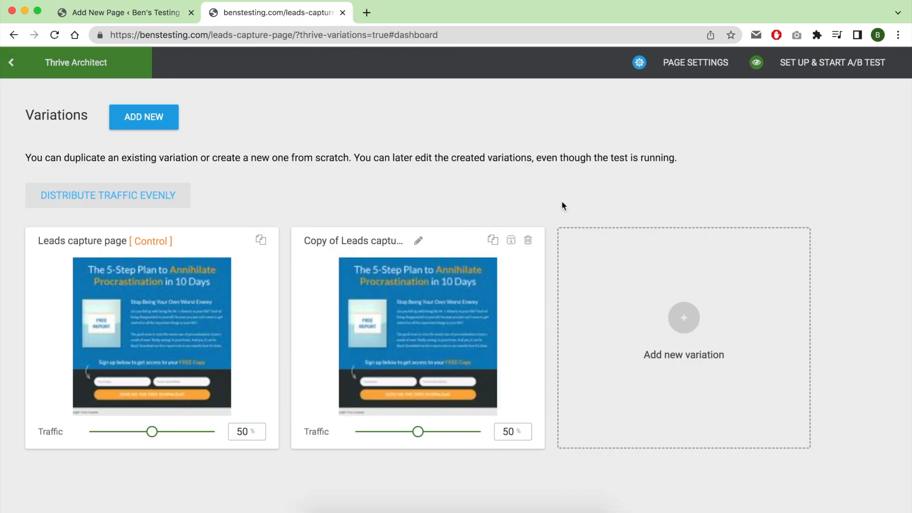
Name the A/B test "My sales page A/B test", describe it as "The only difference in this test in the background color.", and proceed.
left_click(810, 67)
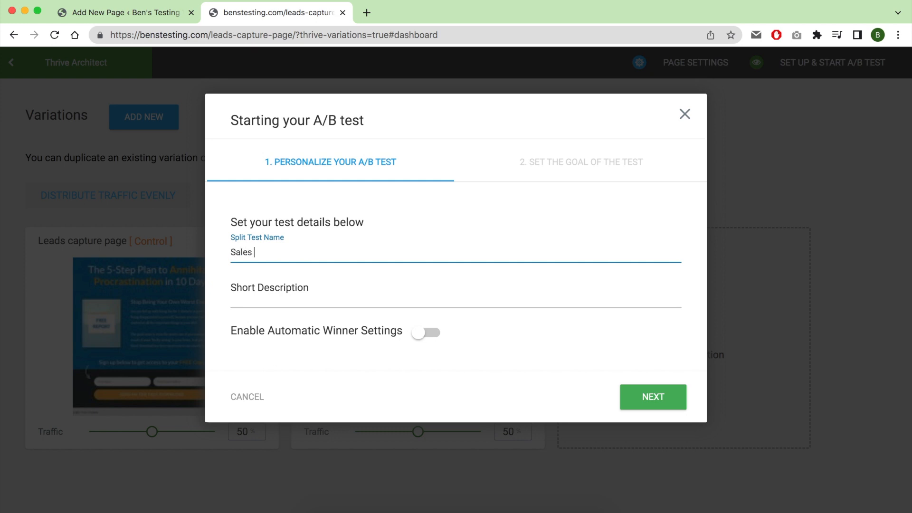
key("super+a")
type("MY sale")
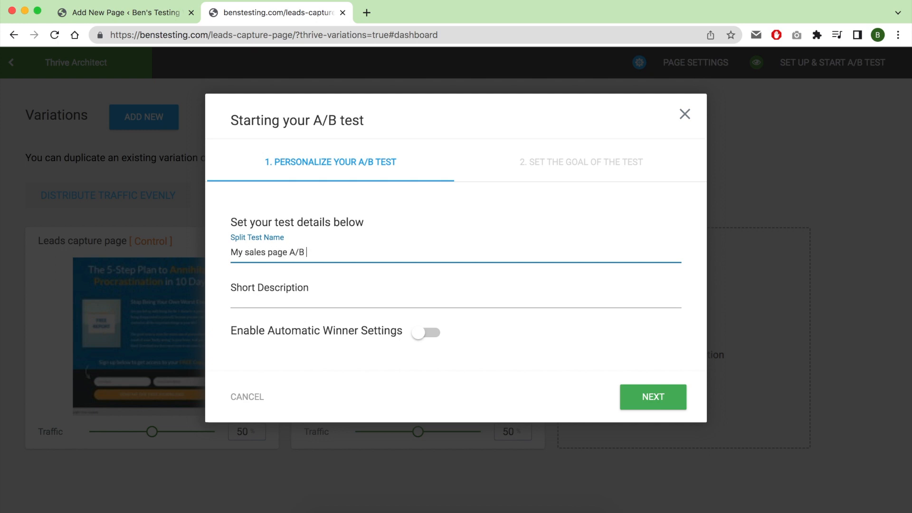
left_click(291, 300)
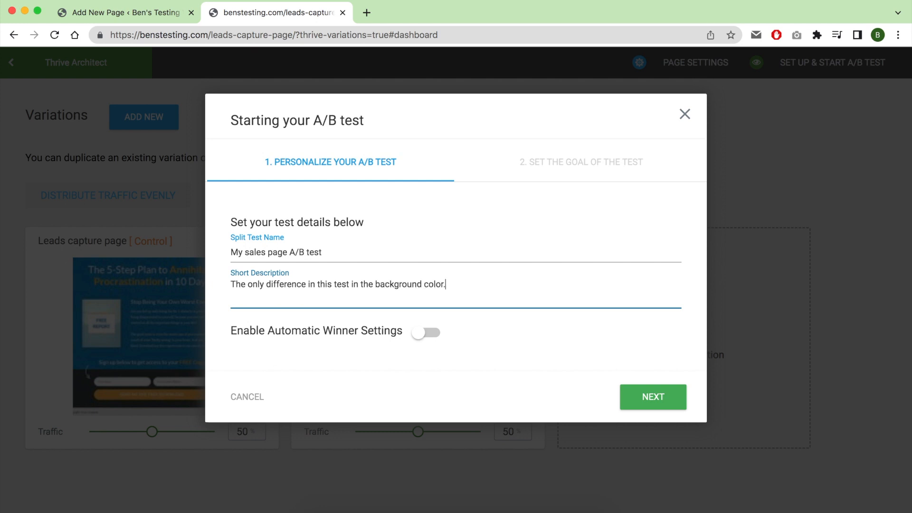
left_click(644, 401)
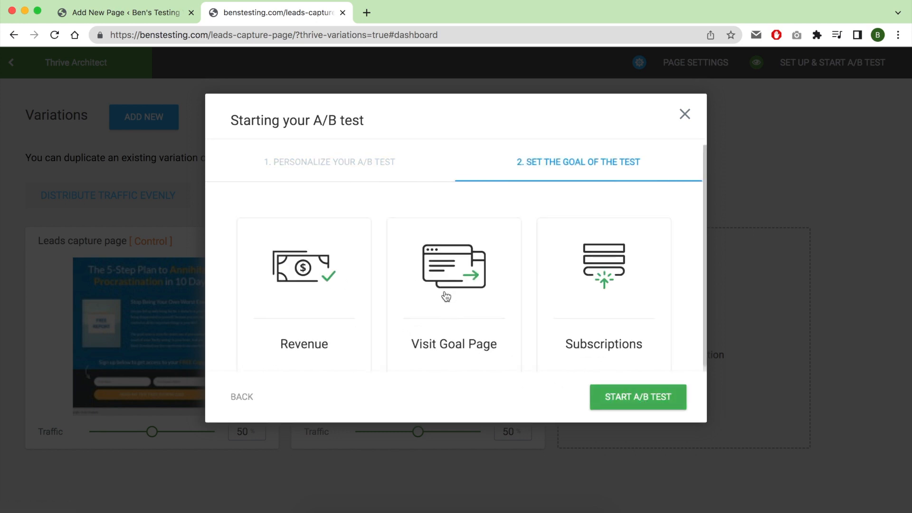
Set the test goal to Visit Goal Page, create a new goal page named "email confirmed", and start the A/B test.
scroll(452, 305, "down", 1)
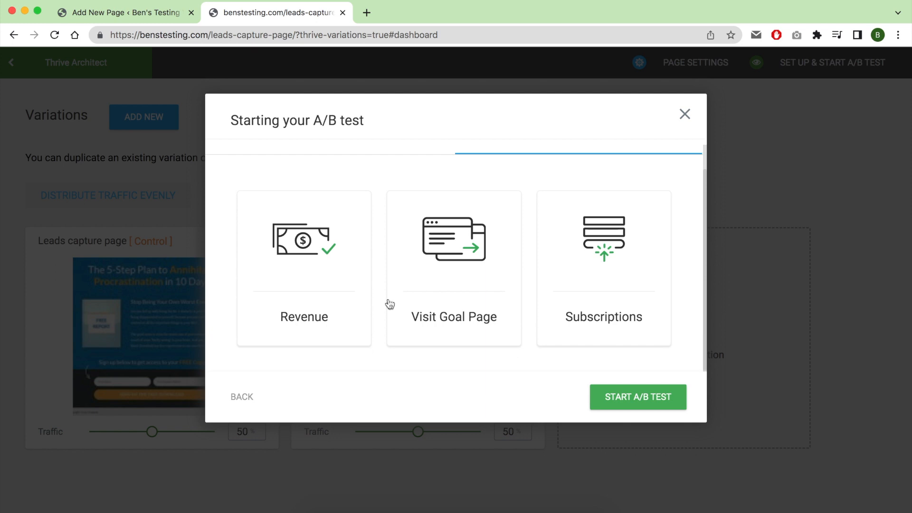
left_click(452, 259)
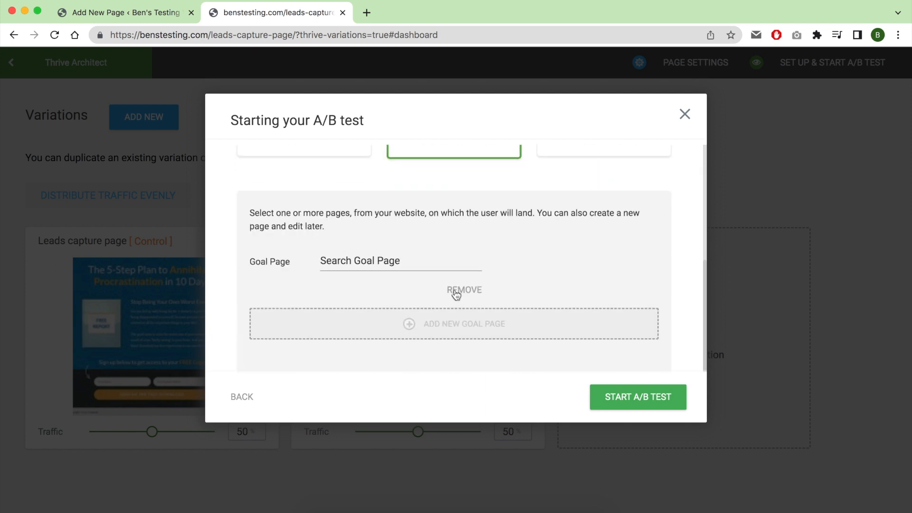
left_click(385, 257)
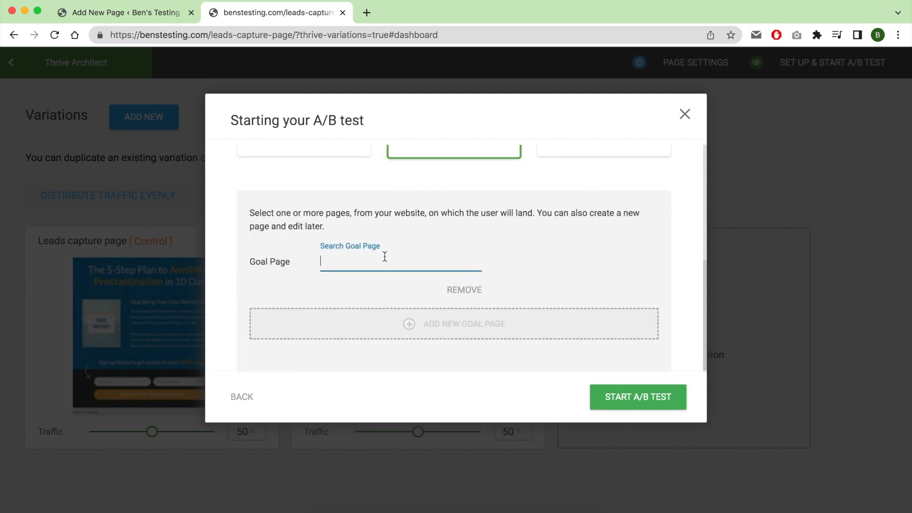
type("email confirmed")
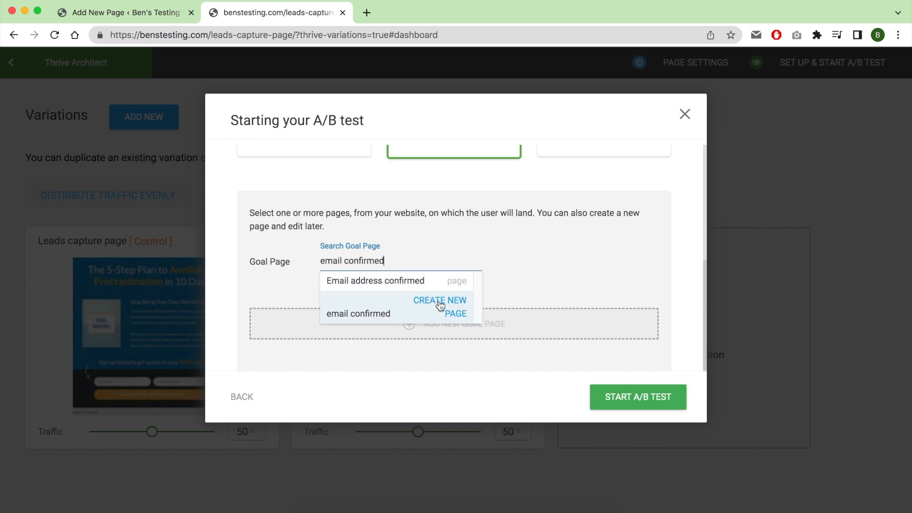
left_click(439, 303)
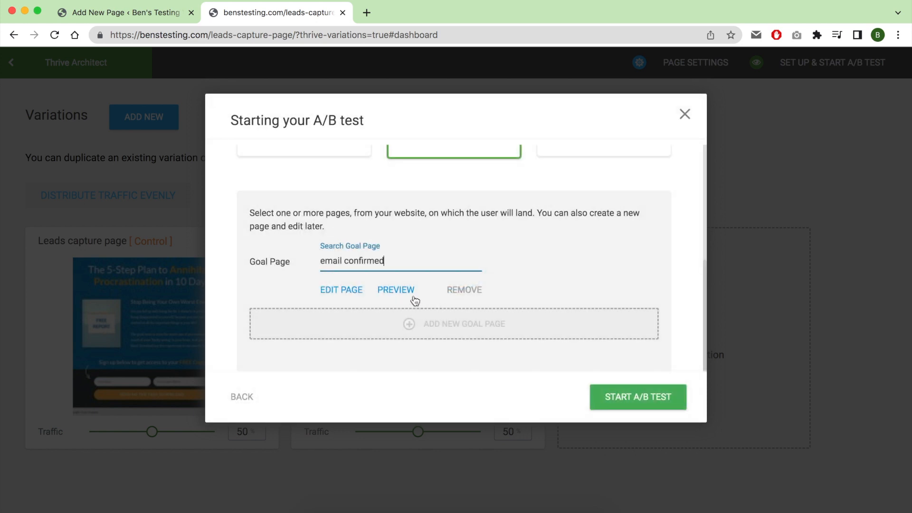
left_click(622, 398)
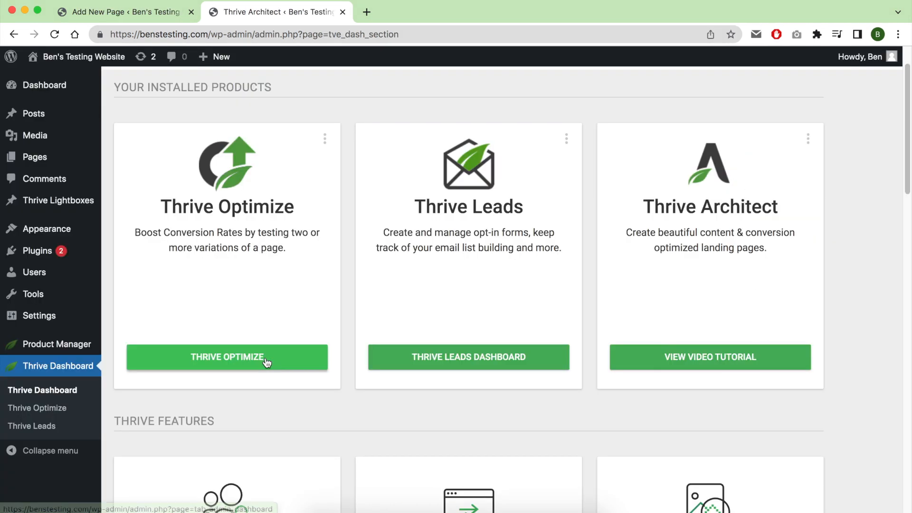
Open the running sales page test's details from the Thrive Optimize dashboard and examine each variation's conversion figures.
left_click(266, 357)
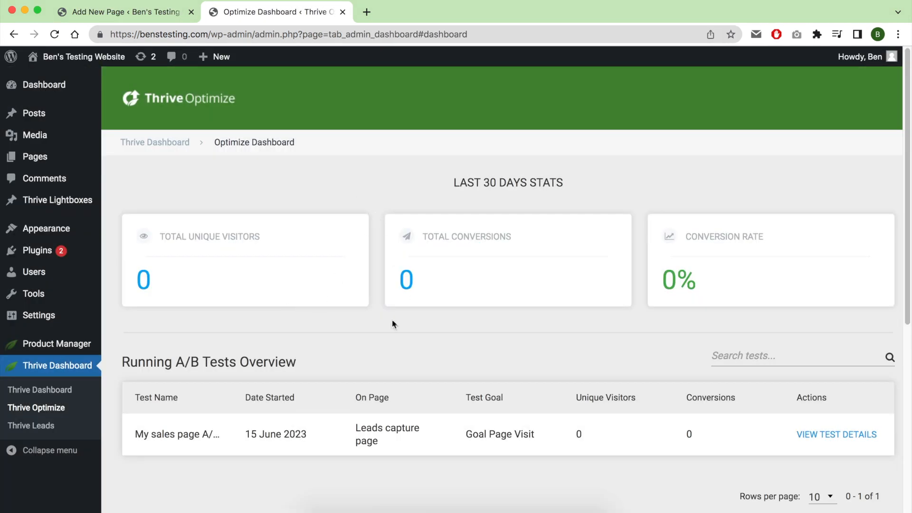
triple_click(174, 434)
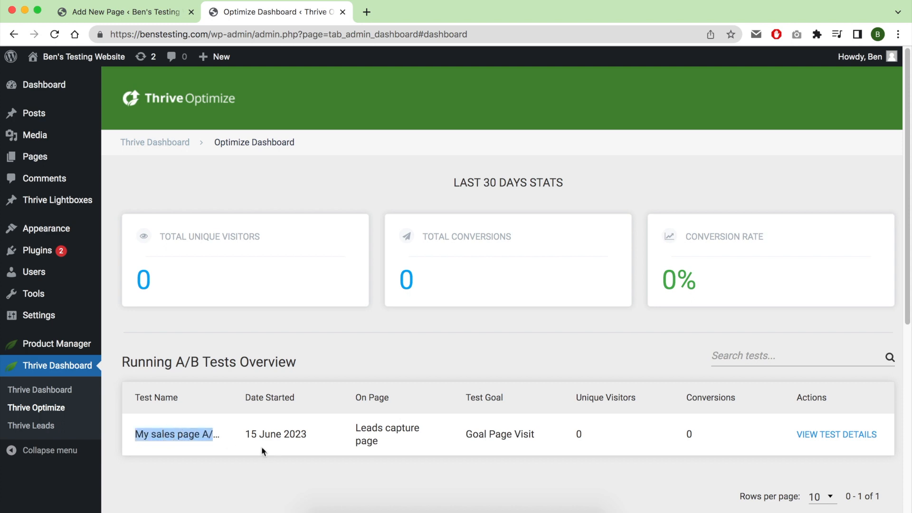
scroll(804, 435, "down", 3)
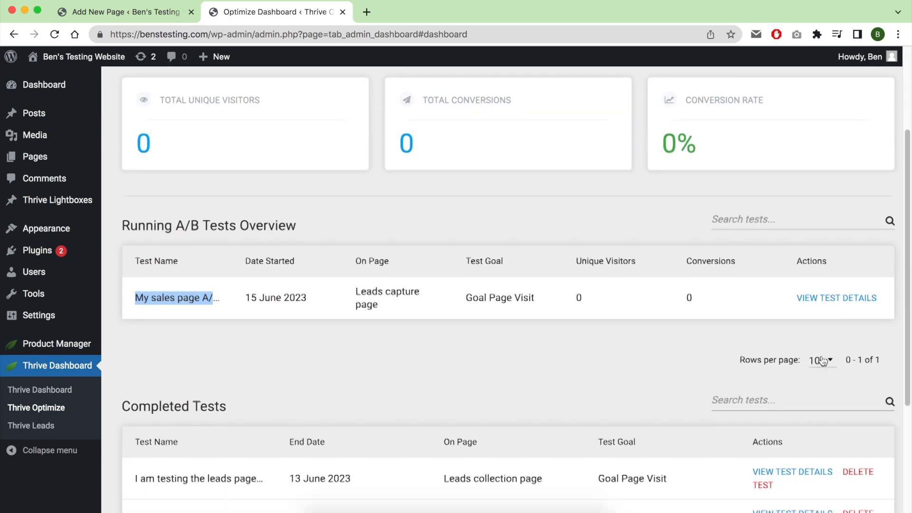
left_click(835, 298)
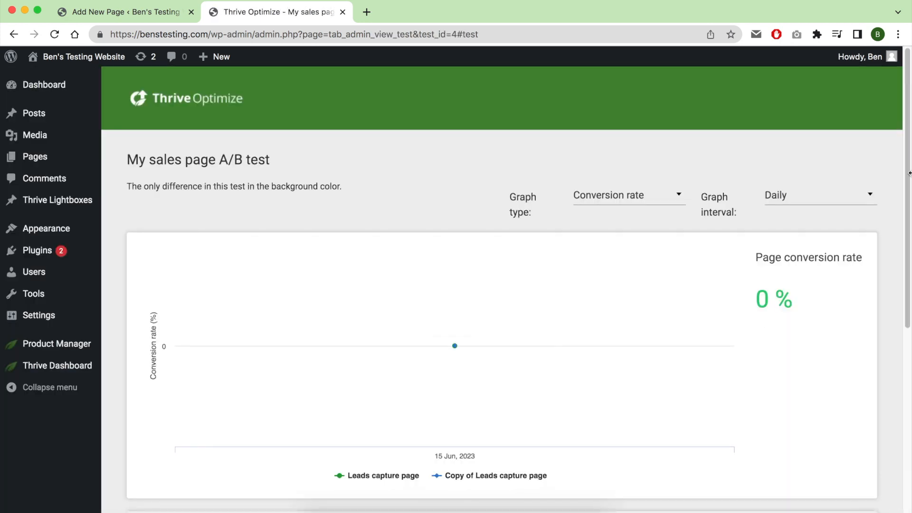
scroll(422, 273, "down", 5)
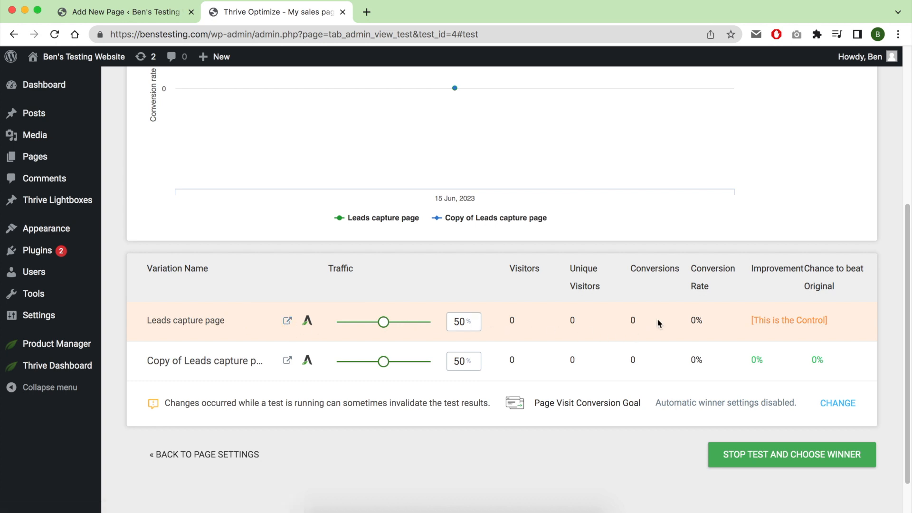
double_click(696, 361)
Stop the A/B test, declare "Copy of Leads capture page" the winner, and open the test report.
left_click(761, 465)
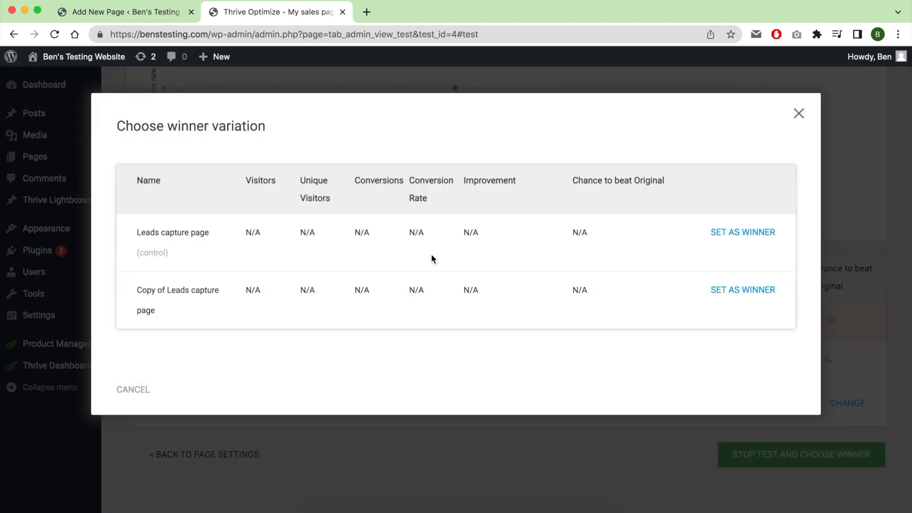
left_click_drag(400, 291, 425, 291)
left_click(737, 294)
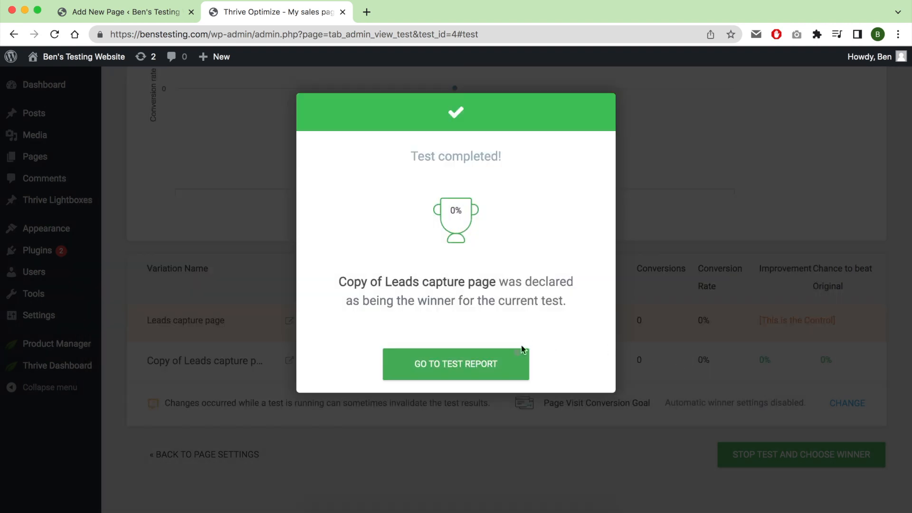
left_click(464, 366)
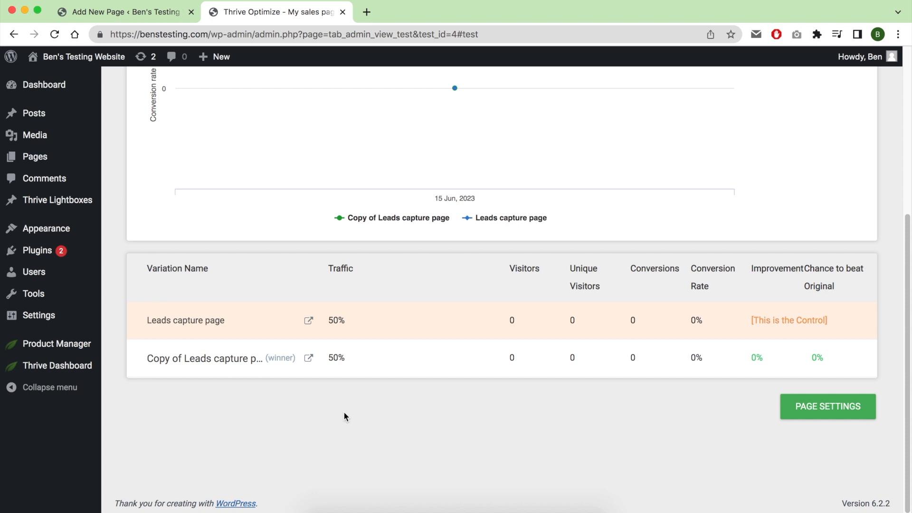
scroll(344, 413, "up", 5)
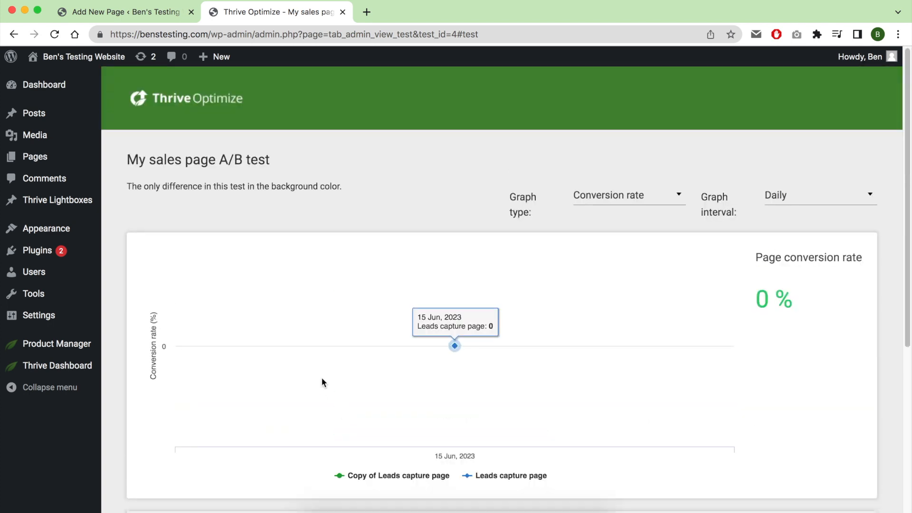